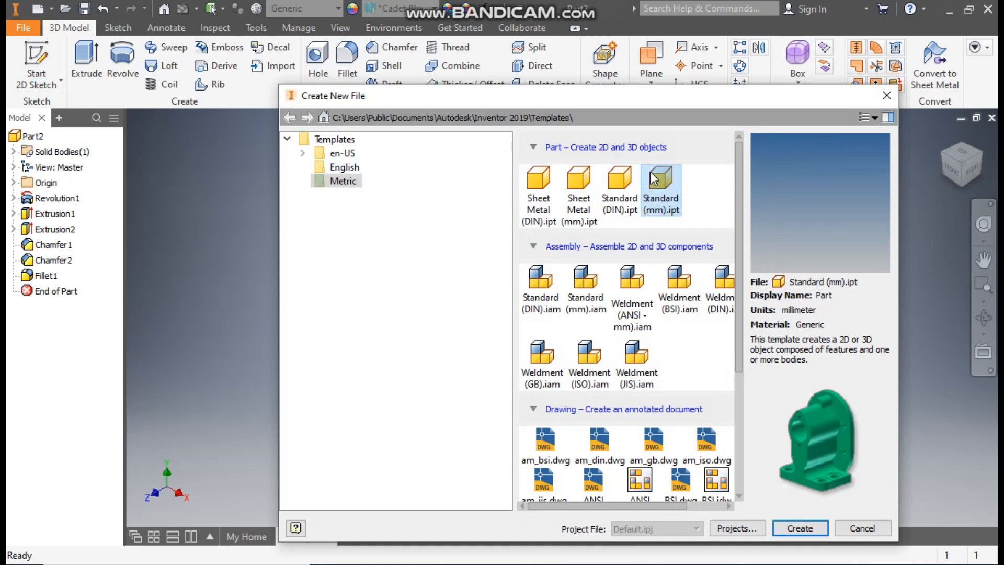
Create a new part from the Standard (mm).ipt template and start a 2D sketch on the XY plane
{"action": "left_click", "coordinate": [810, 526]}
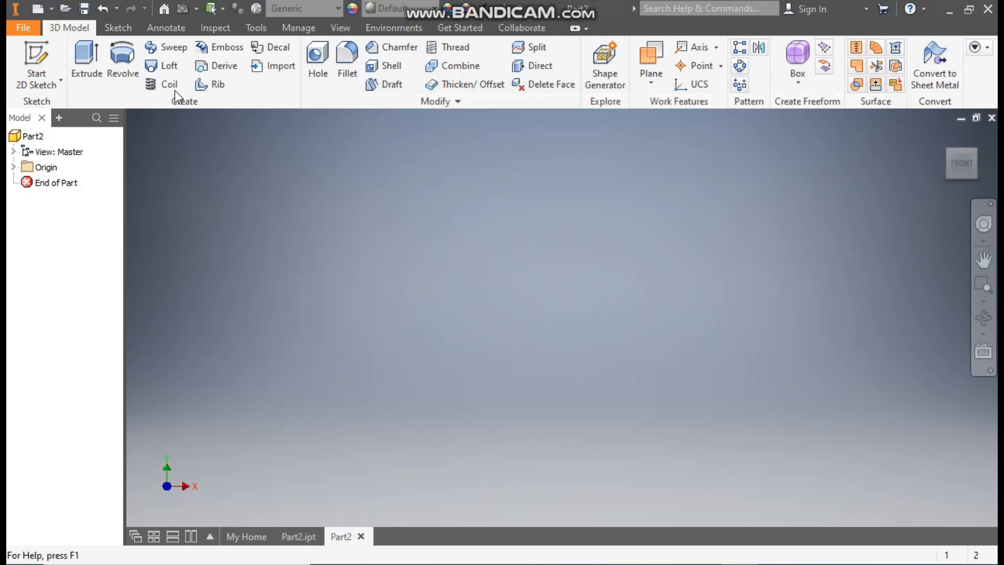
{"action": "left_click", "coordinate": [34, 52]}
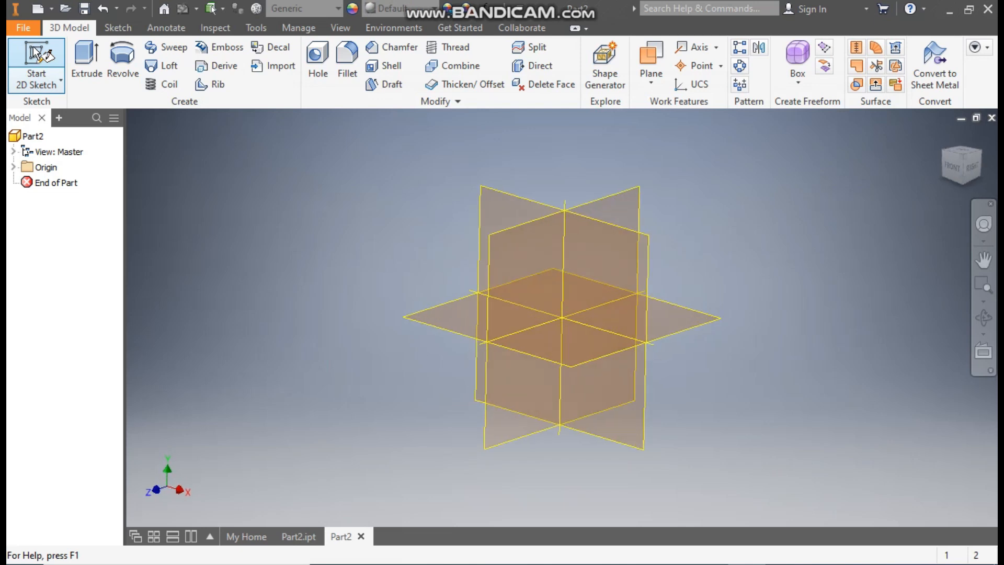
{"action": "left_click", "coordinate": [494, 187]}
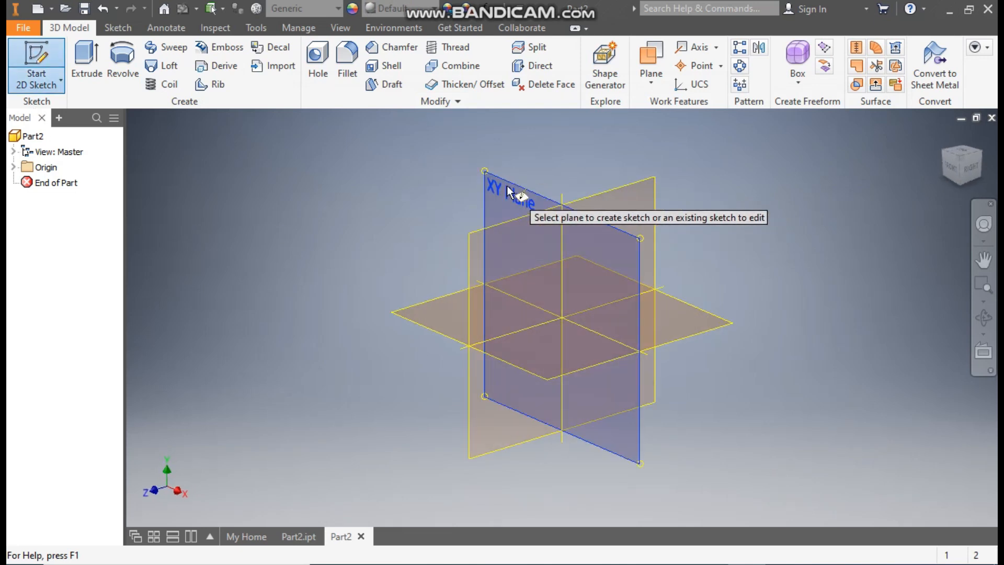
{"action": "mouse_move", "coordinate": [694, 246]}
{"action": "middle_mouse_down"}
{"action": "mouse_move", "coordinate": [581, 325]}
{"action": "mouse_move", "coordinate": [532, 378]}
{"action": "middle_mouse_up"}
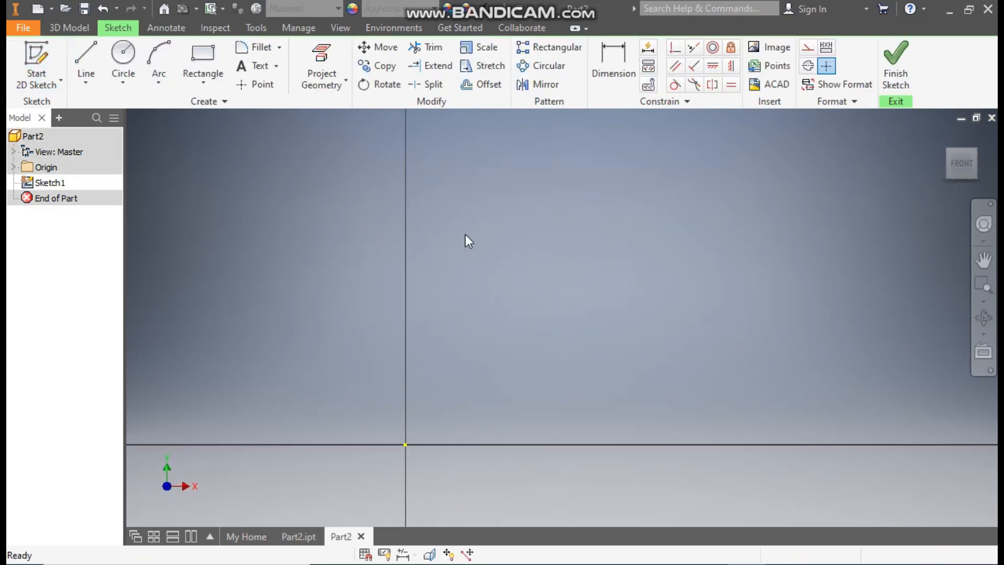
Sketch a closed stepped line profile about 44 mm tall, rising vertically from the origin with a wider middle section on the negative X side
{"action": "left_click", "coordinate": [92, 59]}
{"action": "left_click", "coordinate": [406, 444]}
{"action": "middle_click_drag", "start_coordinate": [484, 238], "coordinate": [586, 322]}
{"action": "left_click", "coordinate": [548, 119]}
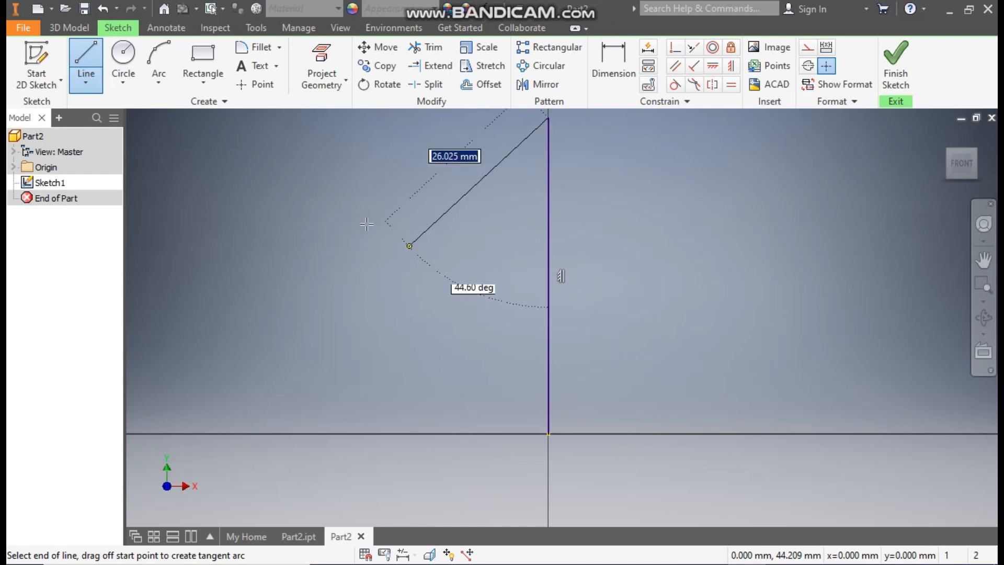
{"action": "left_click", "coordinate": [440, 118]}
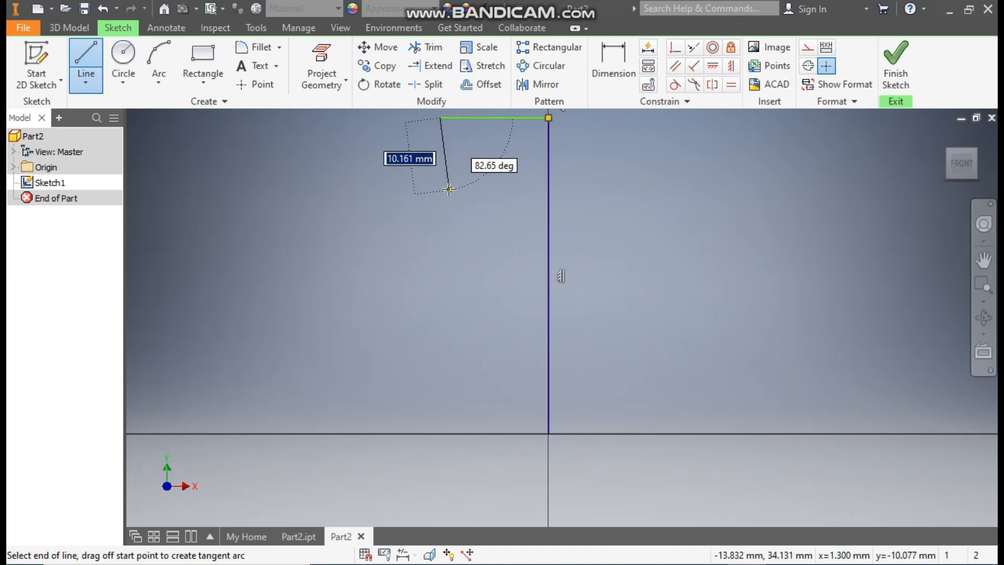
{"action": "left_click", "coordinate": [439, 163]}
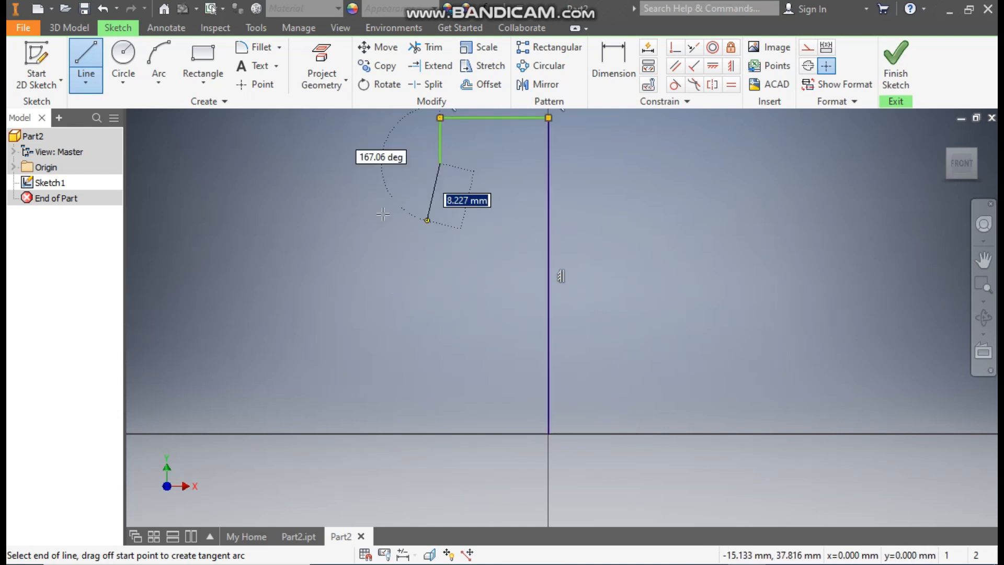
{"action": "left_click", "coordinate": [350, 164]}
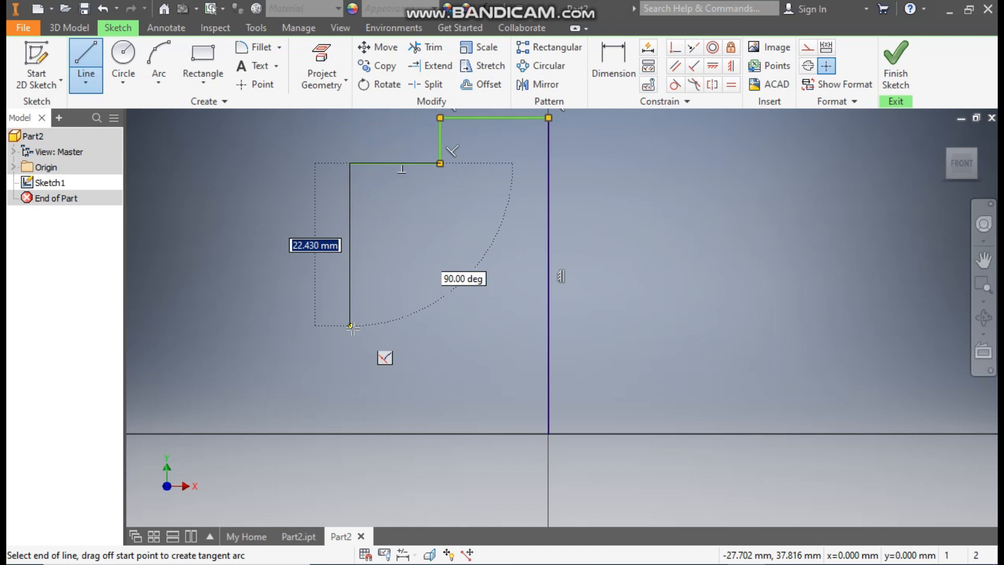
{"action": "left_click", "coordinate": [347, 366]}
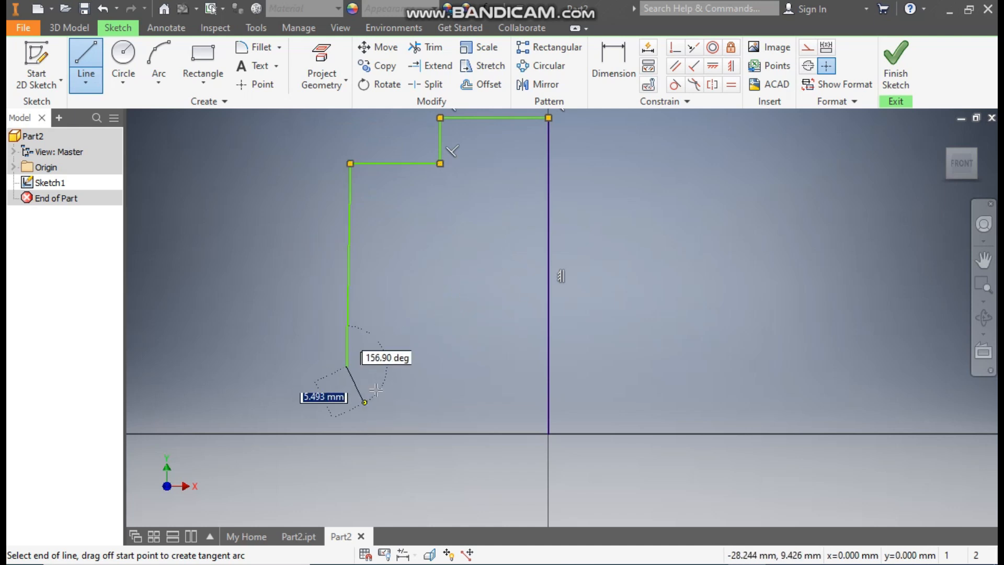
{"action": "left_click", "coordinate": [439, 368]}
{"action": "left_click", "coordinate": [439, 434]}
{"action": "left_click", "coordinate": [548, 433]}
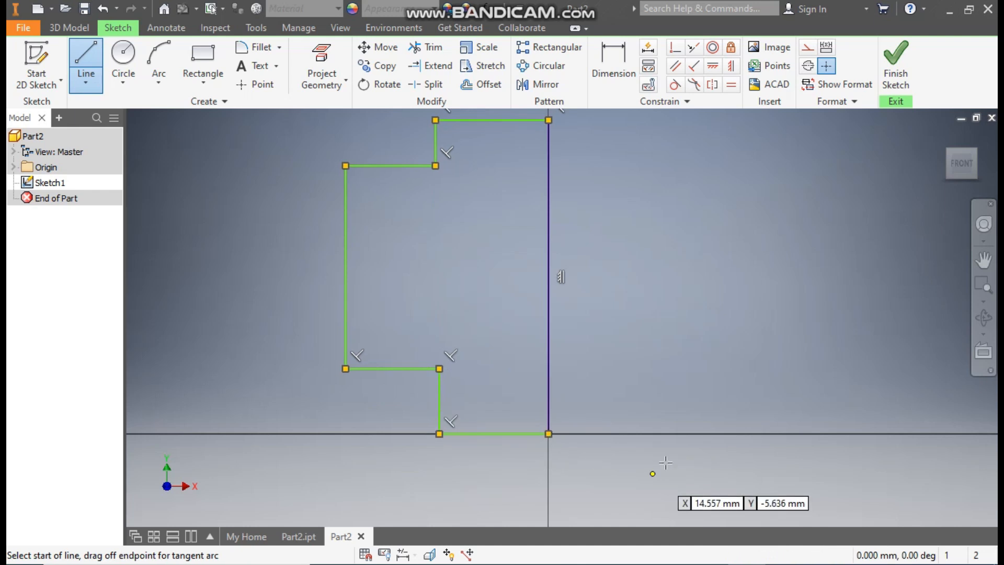
{"action": "key", "text": "Escape"}
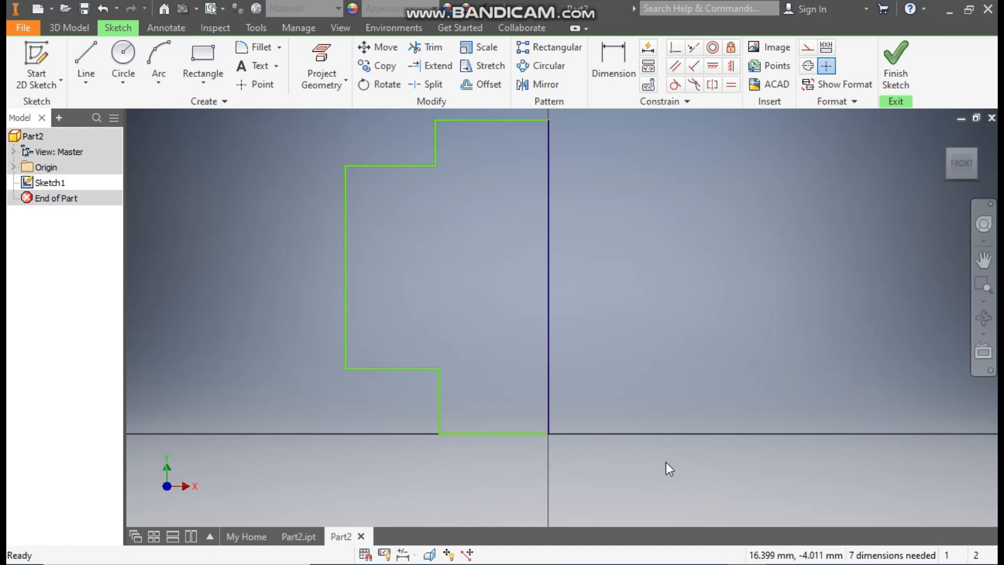
Reposition the lower horizontal ledge and the outer vertical edge of the stepped profile
{"action": "scroll", "coordinate": [523, 420], "scroll_direction": "up", "scroll_amount": 3}
{"action": "mouse_move", "coordinate": [583, 444]}
{"action": "left_mouse_down"}
{"action": "mouse_move", "coordinate": [563, 484]}
{"action": "mouse_move", "coordinate": [545, 446]}
{"action": "mouse_move", "coordinate": [536, 498]}
{"action": "mouse_move", "coordinate": [539, 484]}
{"action": "left_mouse_up"}
{"action": "scroll", "coordinate": [551, 389], "scroll_direction": "down", "scroll_amount": 4}
{"action": "middle_click_drag", "start_coordinate": [550, 386], "coordinate": [552, 414]}
{"action": "mouse_move", "coordinate": [434, 382]}
{"action": "left_mouse_down"}
{"action": "mouse_move", "coordinate": [488, 336]}
{"action": "mouse_move", "coordinate": [459, 425]}
{"action": "mouse_move", "coordinate": [463, 404]}
{"action": "left_mouse_up"}
{"action": "mouse_move", "coordinate": [378, 319]}
{"action": "left_mouse_down"}
{"action": "mouse_move", "coordinate": [452, 334]}
{"action": "mouse_move", "coordinate": [375, 335]}
{"action": "left_mouse_up"}
{"action": "left_click", "coordinate": [650, 258]}
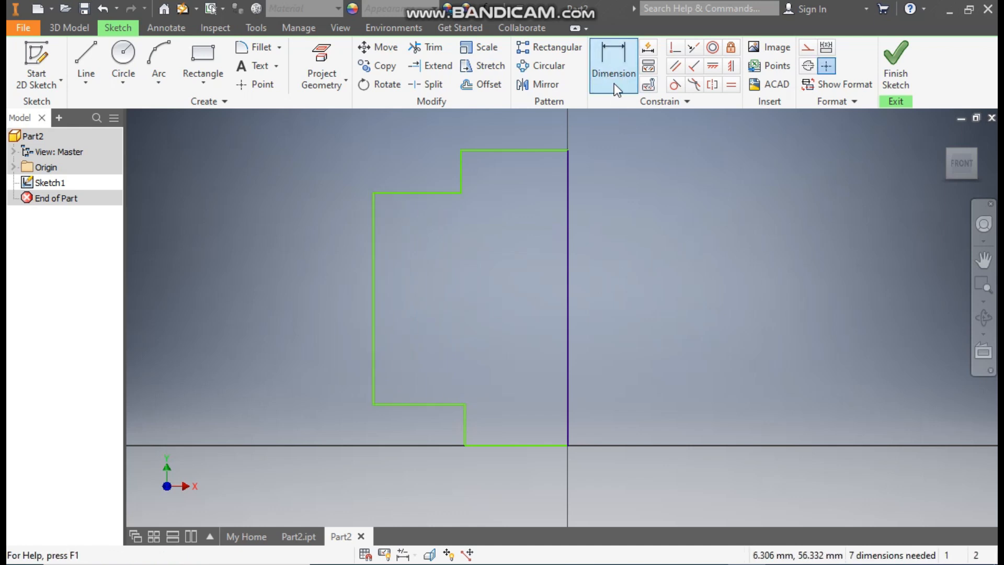
Dimension the long vertical line through the origin at 35 mm
{"action": "left_click", "coordinate": [614, 83]}
{"action": "left_click", "coordinate": [569, 210]}
{"action": "left_click", "coordinate": [649, 234]}
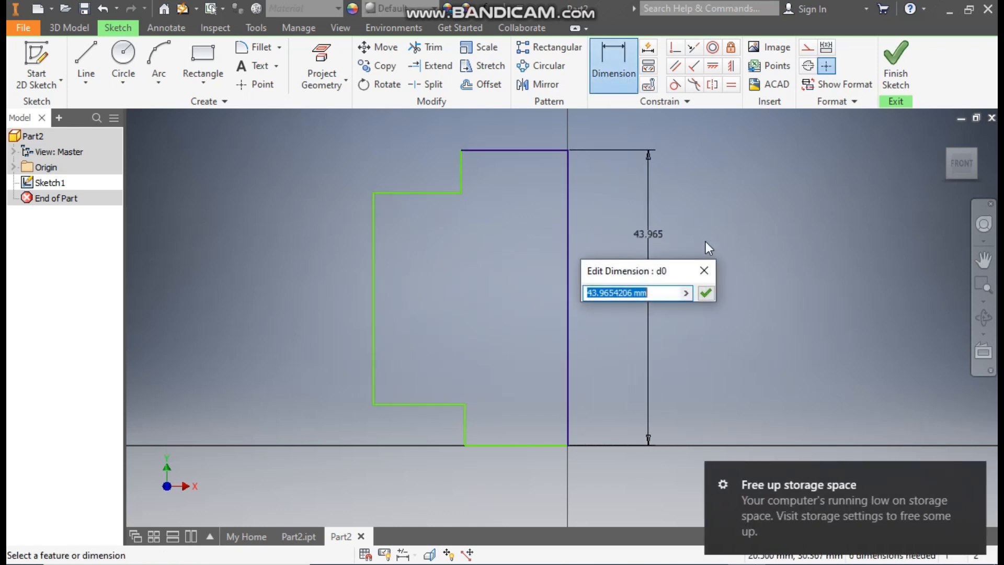
{"action": "type", "text": "35"}
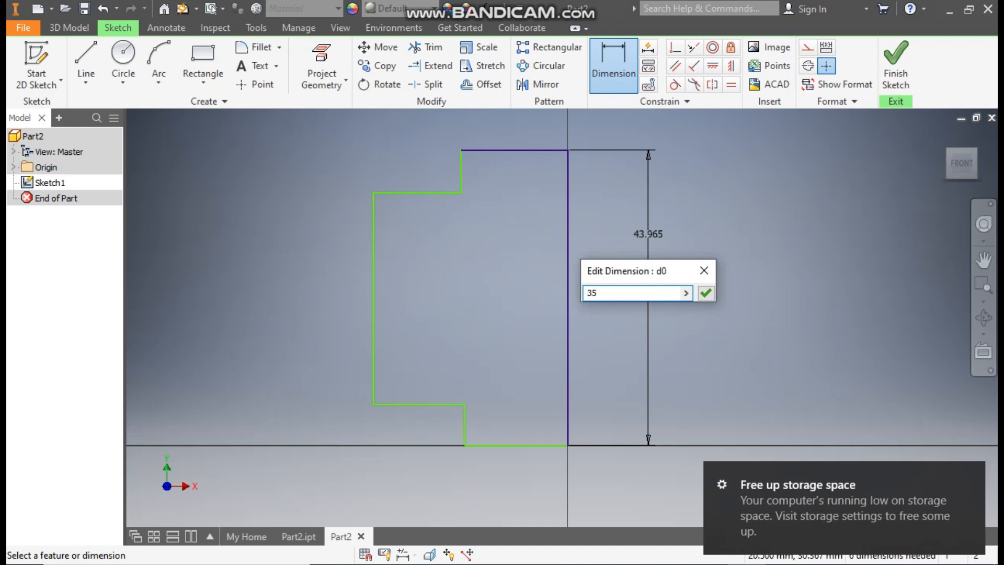
{"action": "key", "text": "Return"}
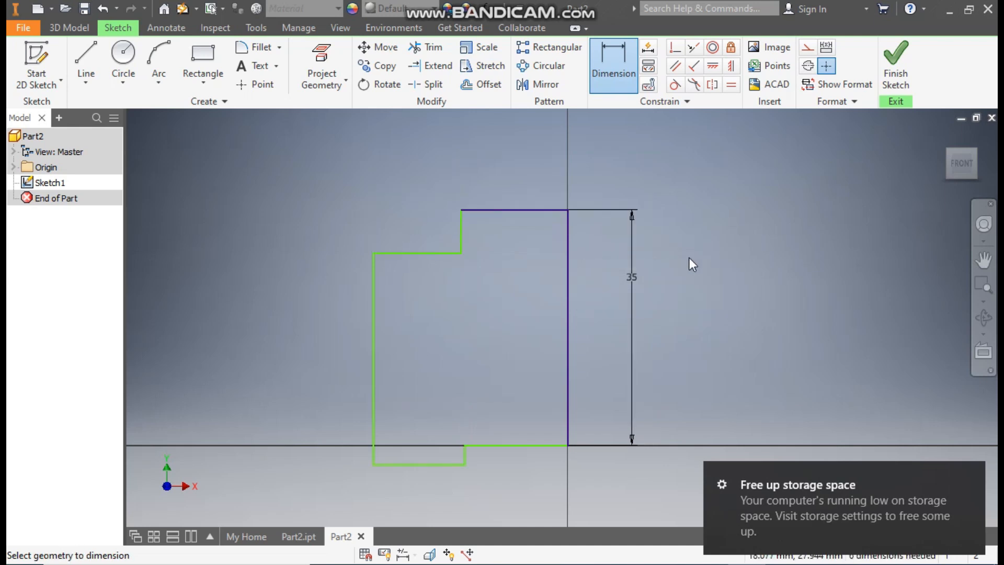
{"action": "key", "text": "Escape"}
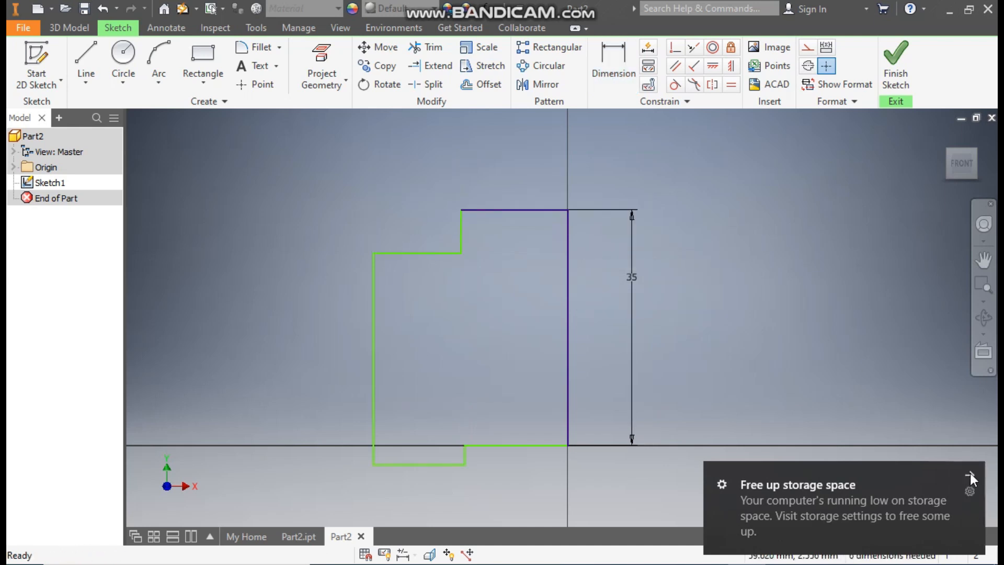
Dismiss the storage notification and move the profile's lower ledge back up above the horizontal axis
{"action": "left_click", "coordinate": [970, 475]}
{"action": "left_click_drag", "start_coordinate": [422, 464], "coordinate": [451, 373]}
{"action": "left_click", "coordinate": [729, 296]}
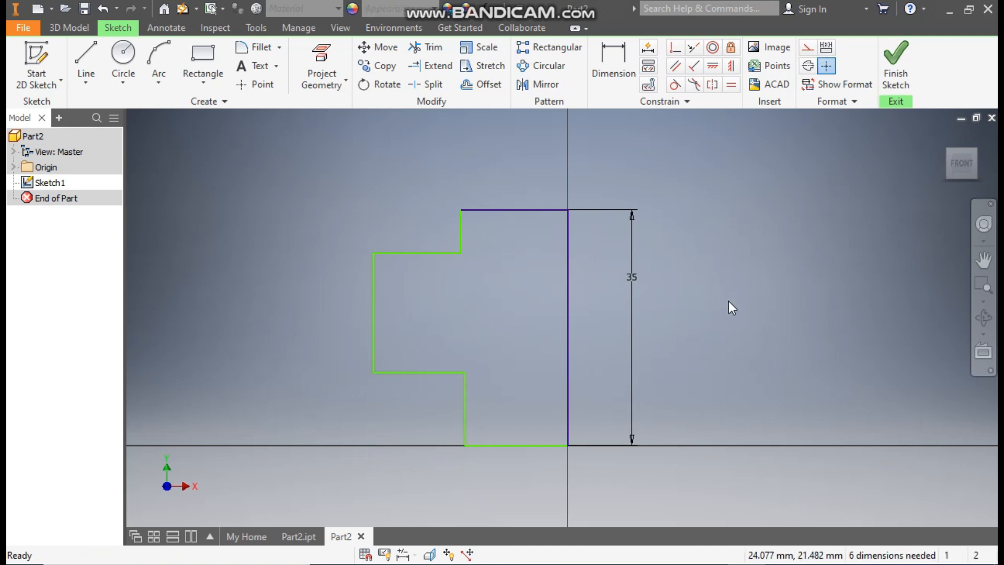
Dimension the profile's lower short vertical segment at 7 mm
{"action": "left_click", "coordinate": [614, 58]}
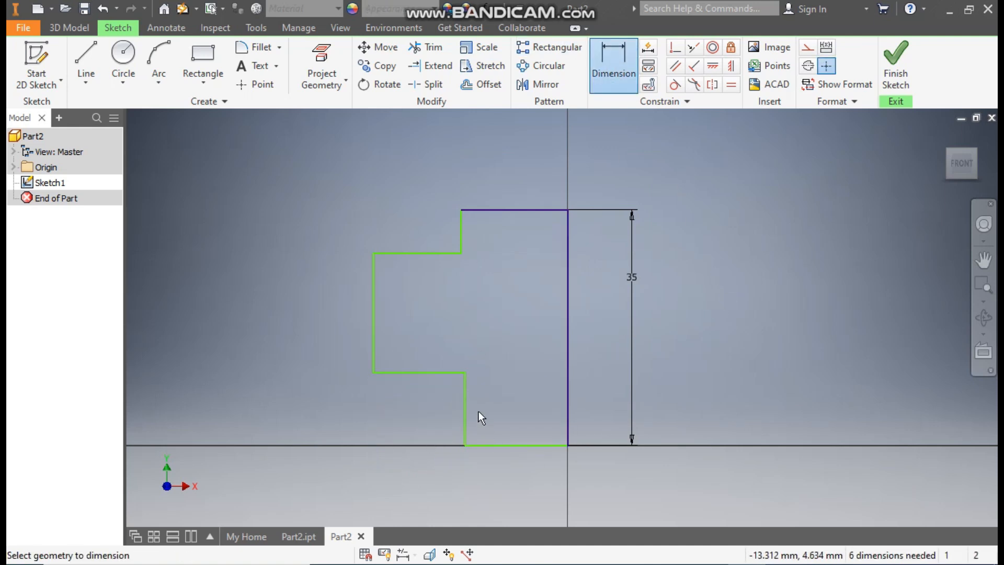
{"action": "left_click", "coordinate": [466, 407]}
{"action": "left_click", "coordinate": [501, 413]}
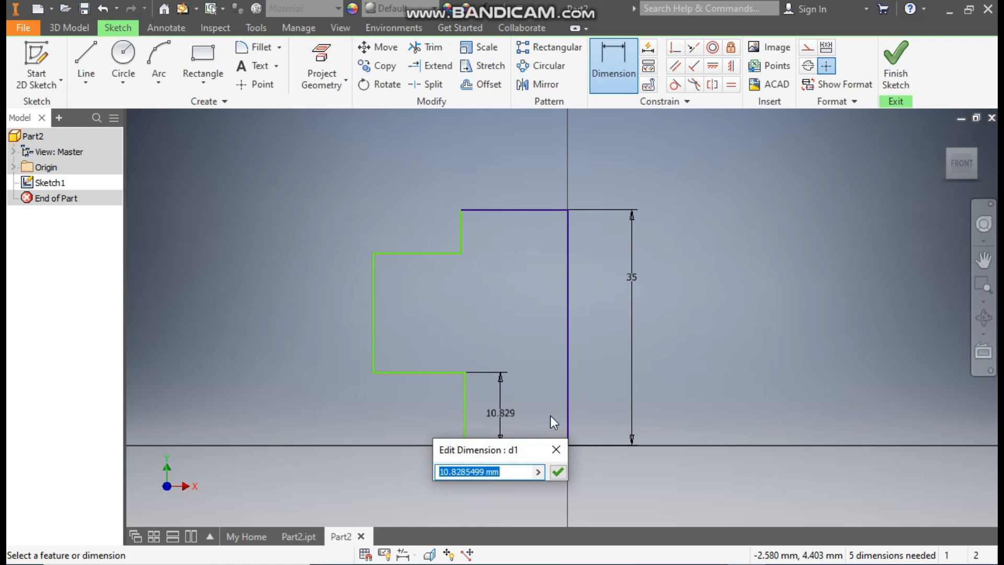
{"action": "type", "text": "7"}
{"action": "key", "text": "Return"}
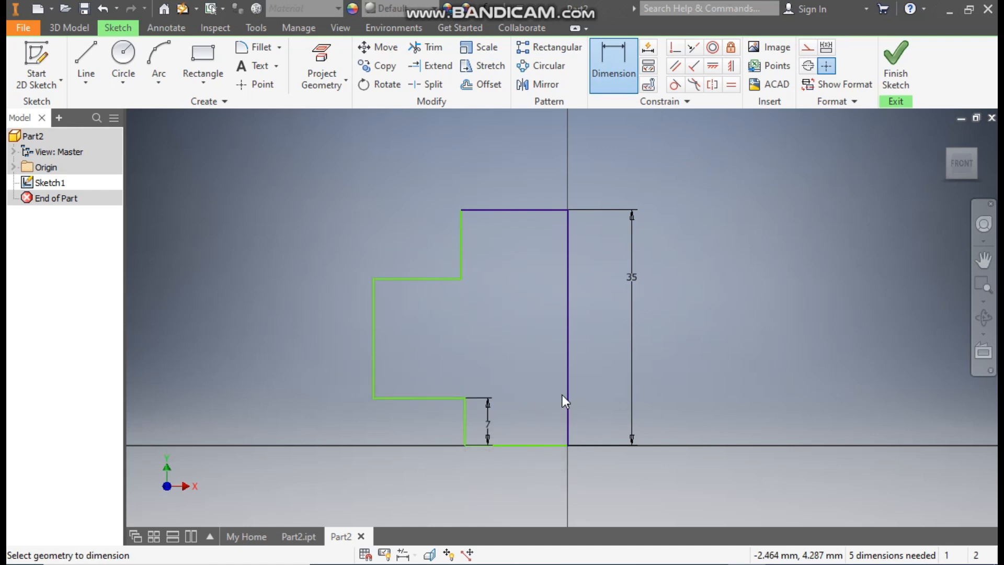
Dimension the outer vertical edge of the middle section at 20 mm and the upper short vertical segment at 8 mm
{"action": "left_click", "coordinate": [374, 338]}
{"action": "left_click", "coordinate": [546, 345]}
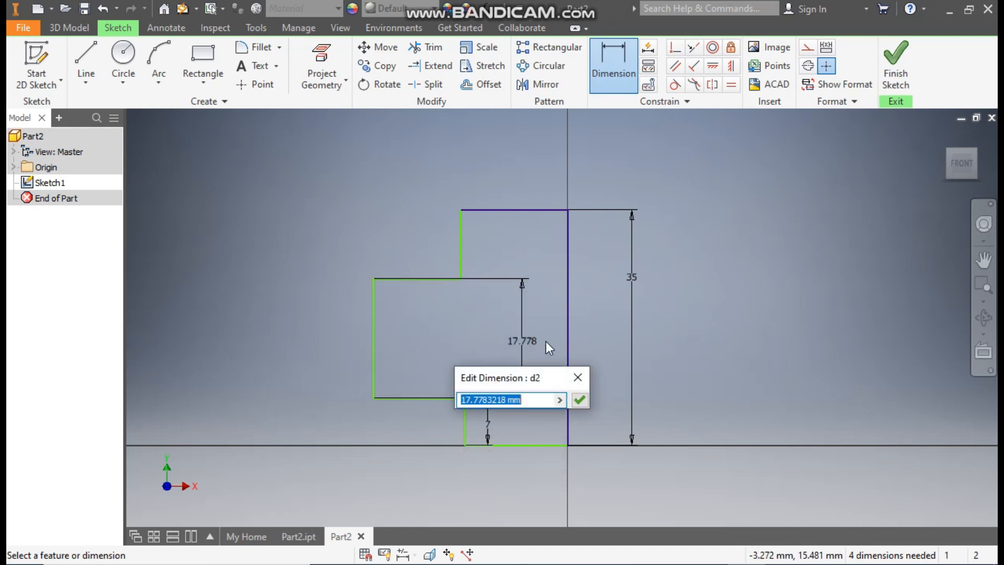
{"action": "type", "text": "20"}
{"action": "key", "text": "Return"}
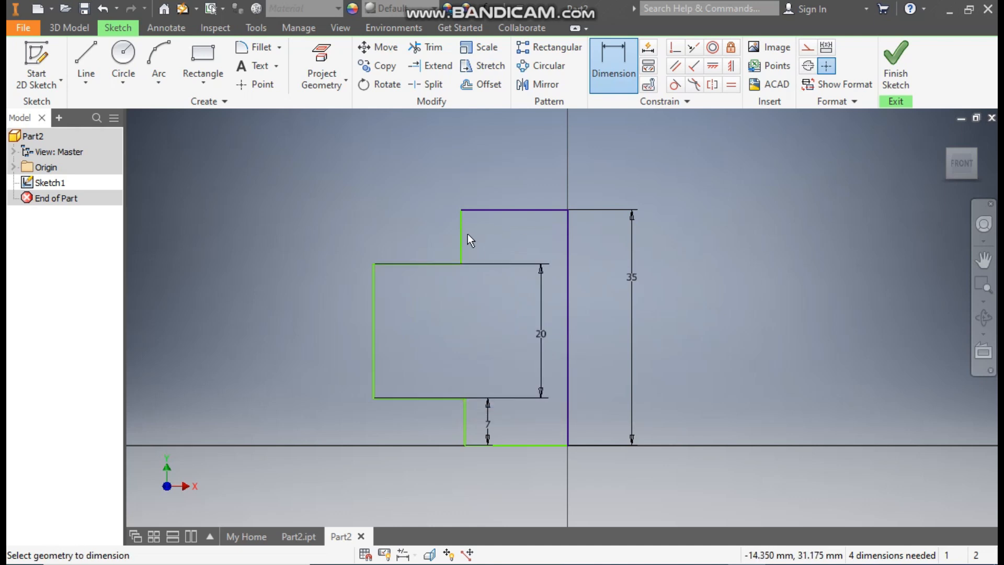
{"action": "left_click", "coordinate": [492, 240]}
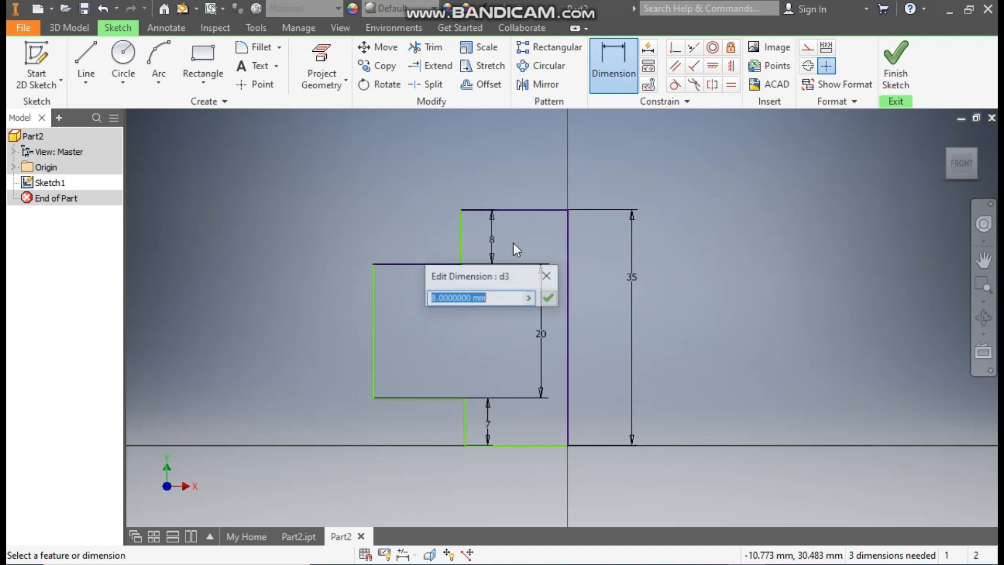
{"action": "left_click", "coordinate": [547, 298]}
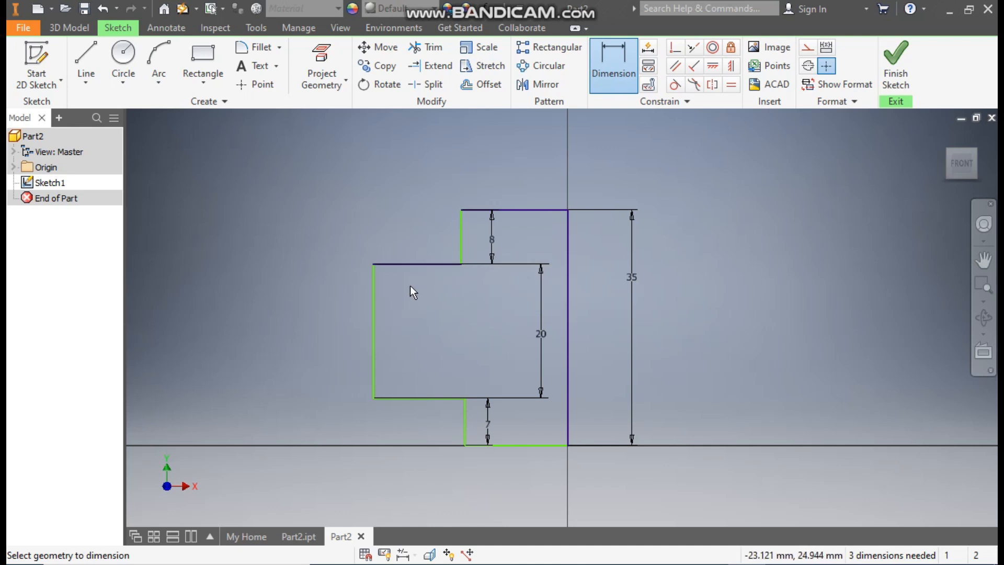
Set the widths of the profile's upper and lower end sections to 8 mm each
{"action": "left_click", "coordinate": [461, 237]}
{"action": "left_click", "coordinate": [569, 240]}
{"action": "left_click", "coordinate": [520, 183]}
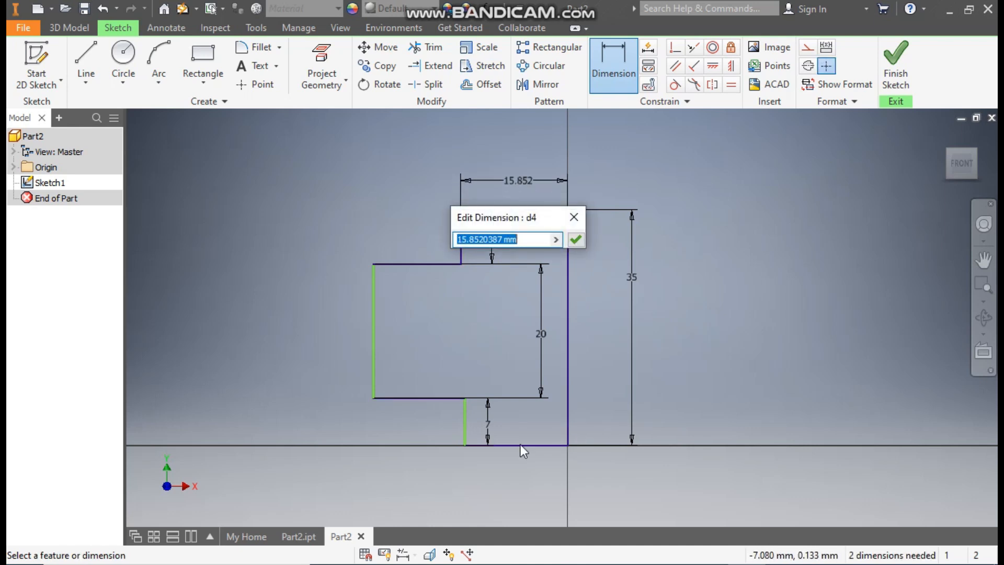
{"action": "type", "text": "8"}
{"action": "key", "text": "Return"}
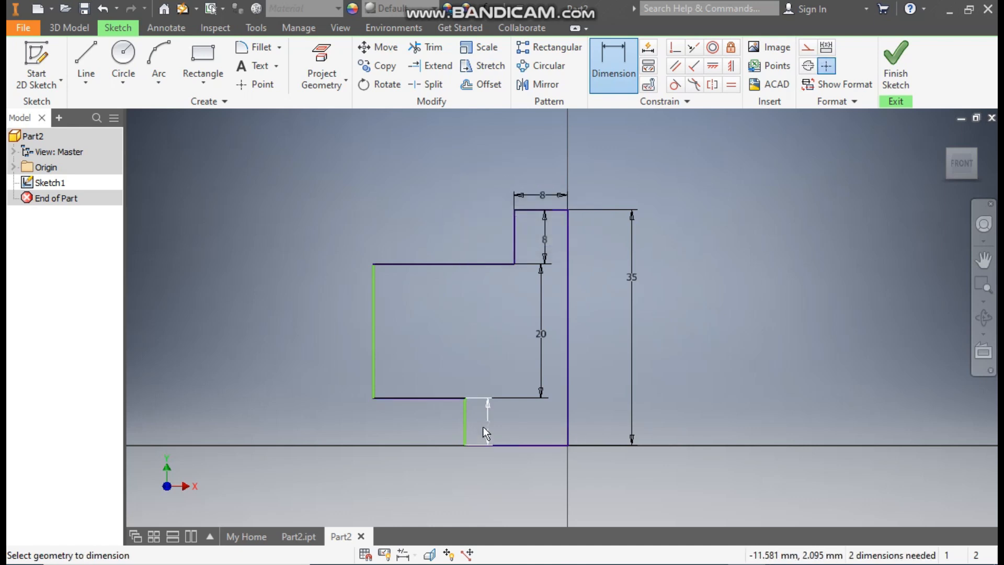
{"action": "left_click", "coordinate": [512, 451]}
{"action": "left_click", "coordinate": [511, 479]}
{"action": "type", "text": "8"}
{"action": "key", "text": "Return"}
Try to dimension the distance between the middle section's outer vertical edge and the long vertical line
{"action": "left_click", "coordinate": [372, 331]}
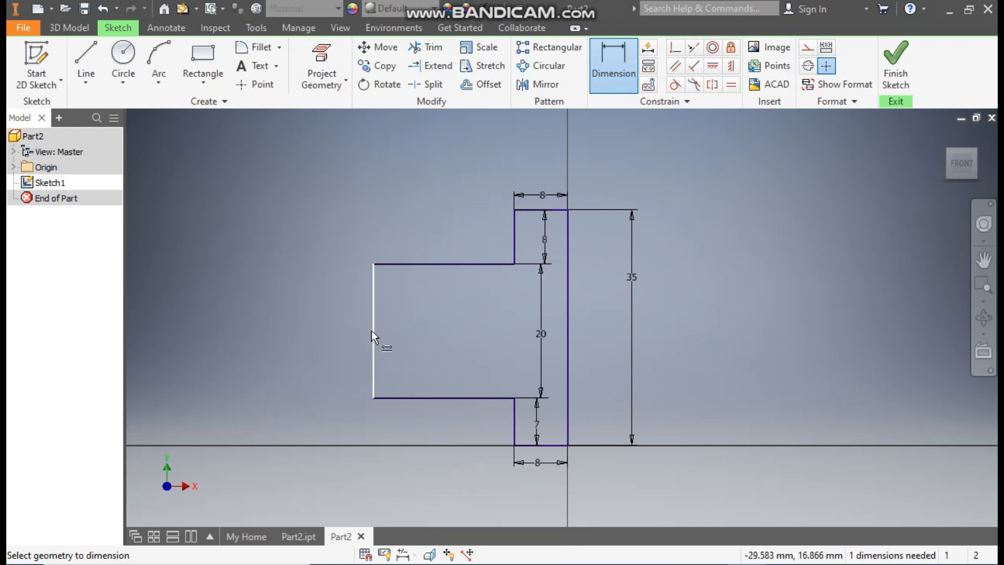
{"action": "left_click", "coordinate": [567, 324]}
{"action": "left_click", "coordinate": [478, 349]}
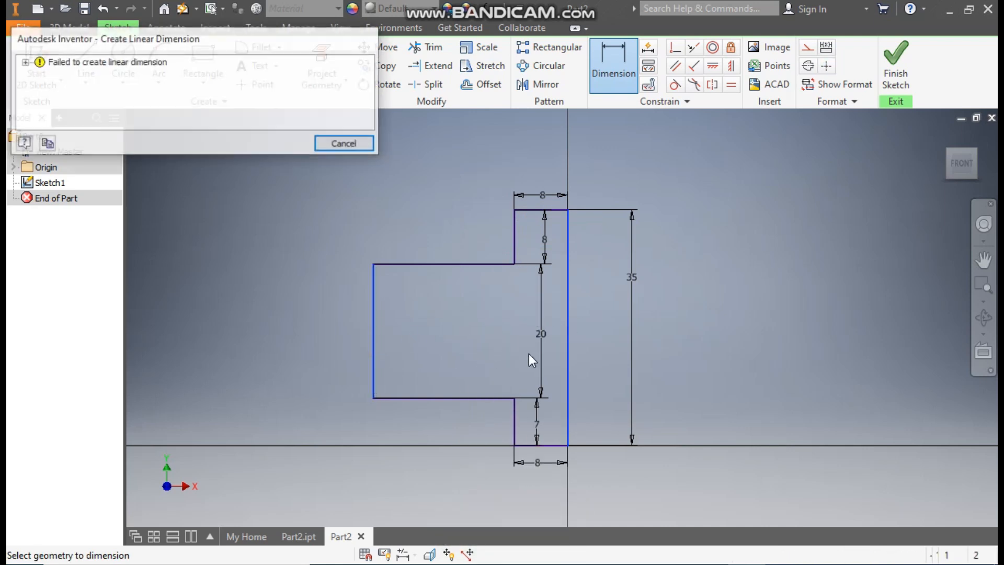
{"action": "left_click", "coordinate": [359, 146]}
{"action": "key", "text": "Escape"}
Move the middle section's outer edge slightly inward and delete the 8 mm height dimension of the upper segment
{"action": "mouse_move", "coordinate": [380, 293]}
{"action": "left_mouse_down"}
{"action": "mouse_move", "coordinate": [465, 309]}
{"action": "mouse_move", "coordinate": [315, 304]}
{"action": "mouse_move", "coordinate": [403, 300]}
{"action": "mouse_move", "coordinate": [380, 303]}
{"action": "left_mouse_up"}
{"action": "left_click", "coordinate": [544, 239]}
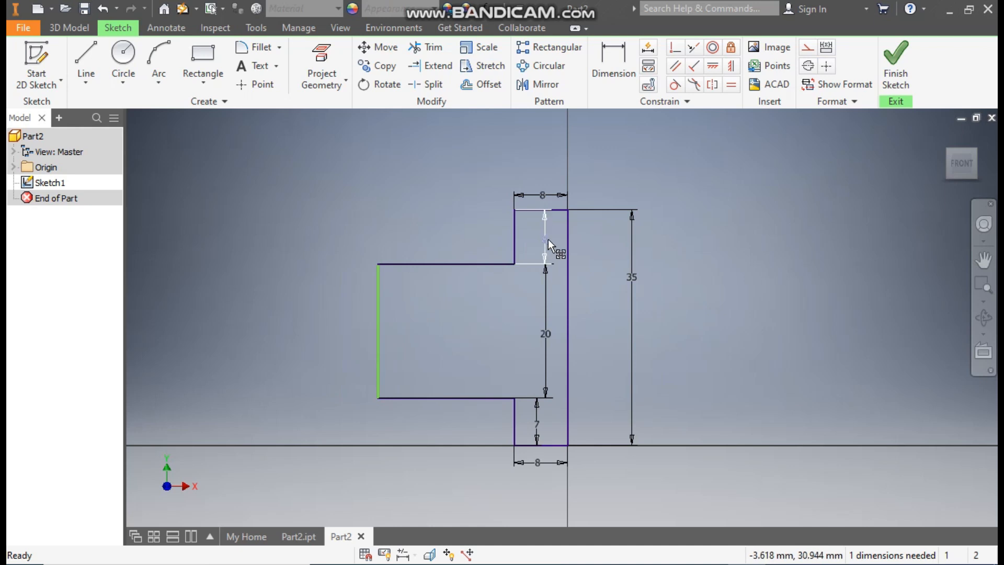
{"action": "key", "text": "Delete"}
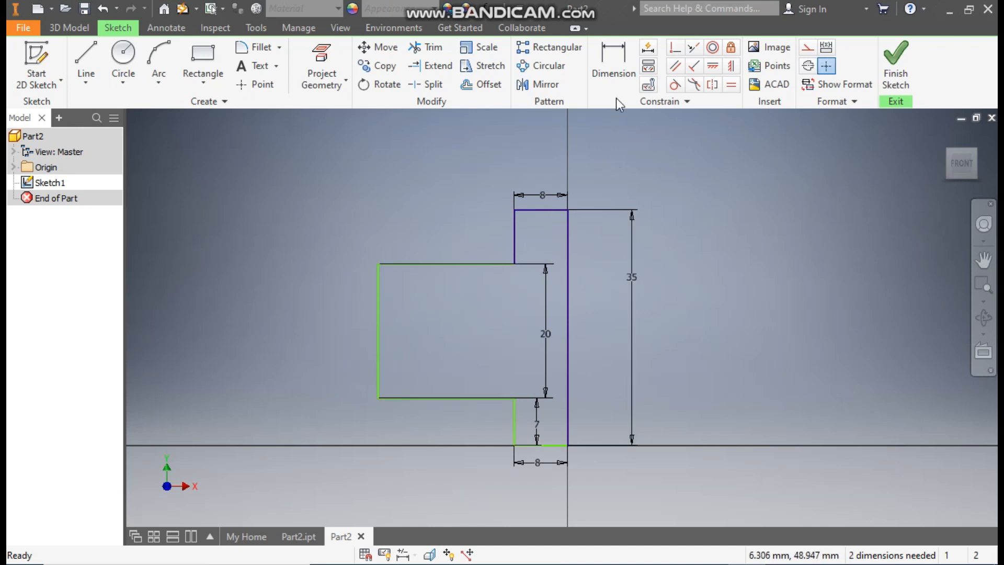
Dimension the middle section's width from its outer edge to the long vertical line at 9.5 mm and finish the sketch
{"action": "left_click", "coordinate": [617, 58]}
{"action": "left_click", "coordinate": [379, 325]}
{"action": "left_click", "coordinate": [567, 310]}
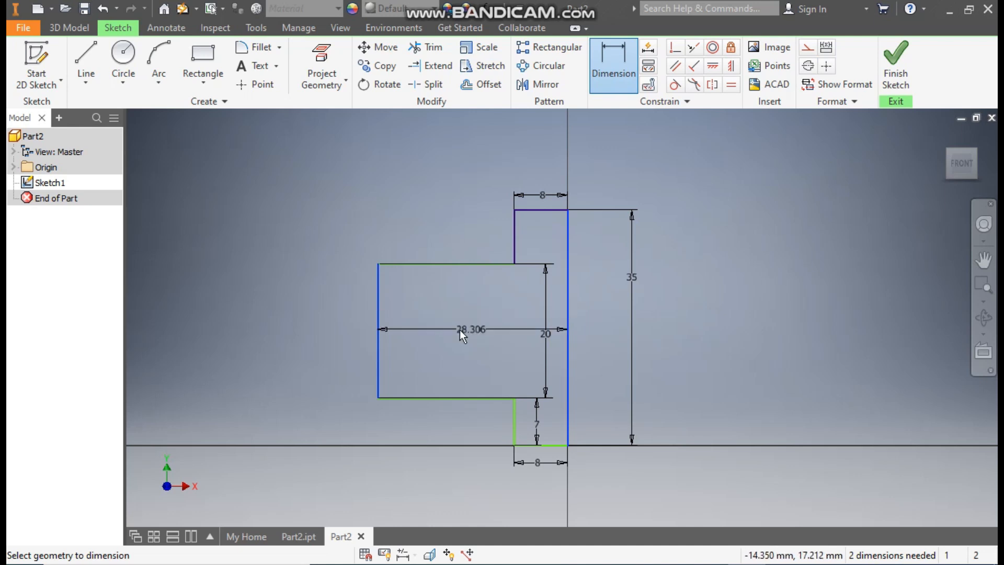
{"action": "left_click", "coordinate": [460, 329]}
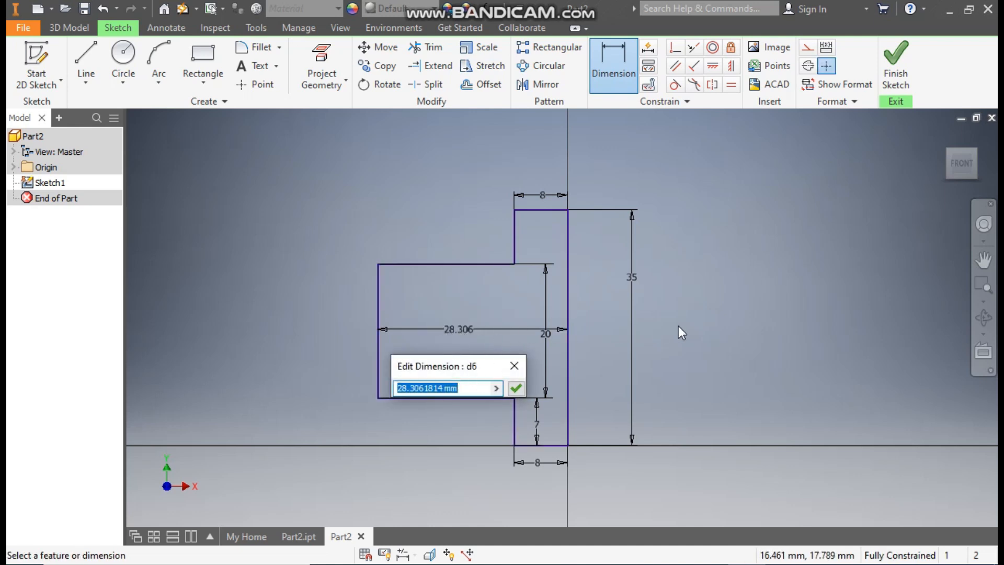
{"action": "type", "text": "96"}
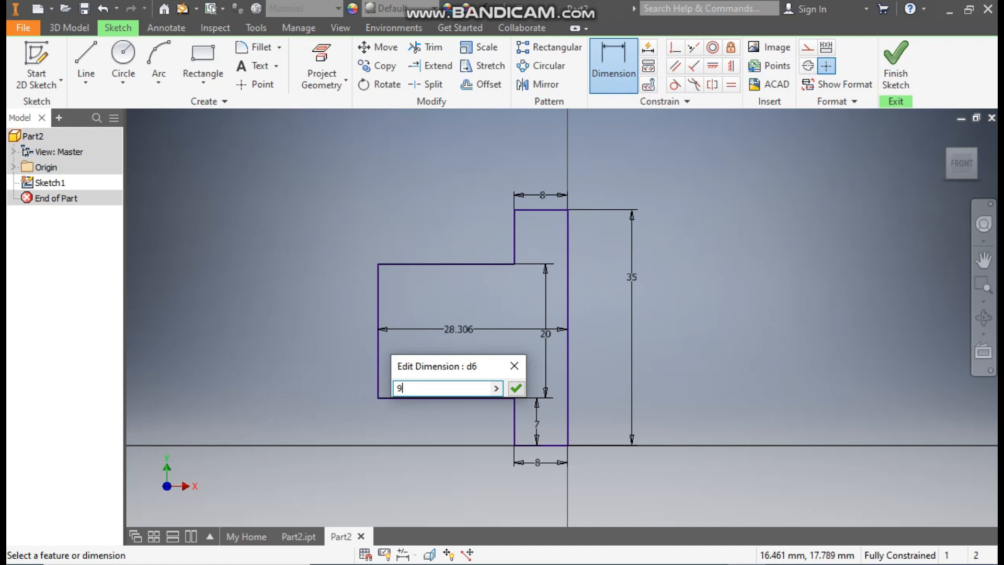
{"action": "key", "text": "Return"}
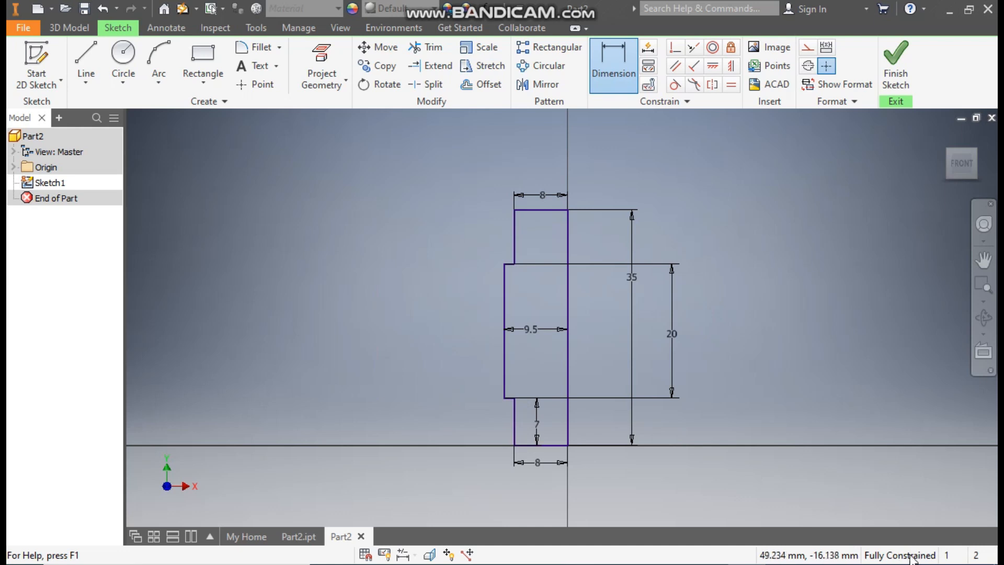
{"action": "left_click", "coordinate": [897, 74]}
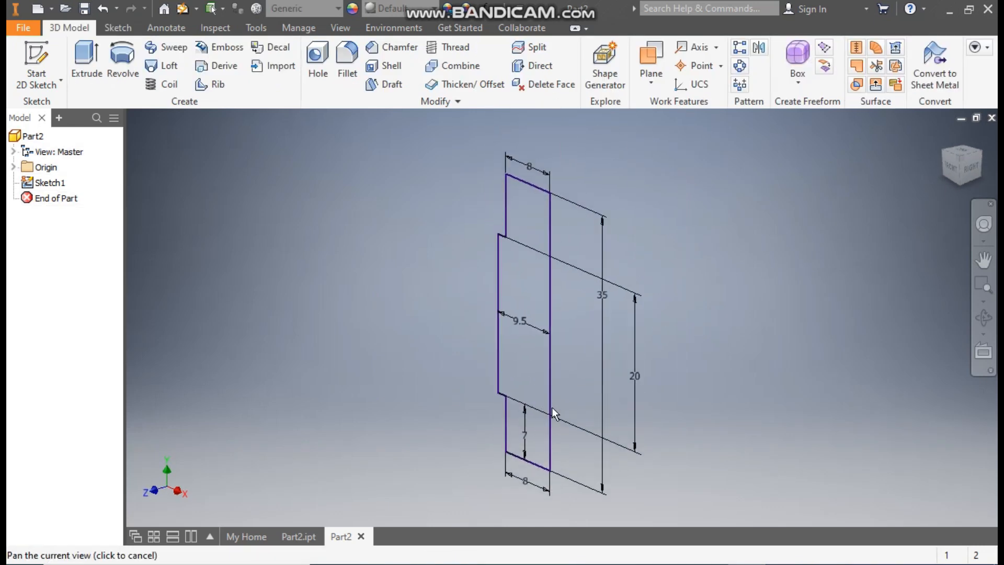
Revolve the stepped profile a full turn around its long vertical line
{"action": "left_click", "coordinate": [122, 57]}
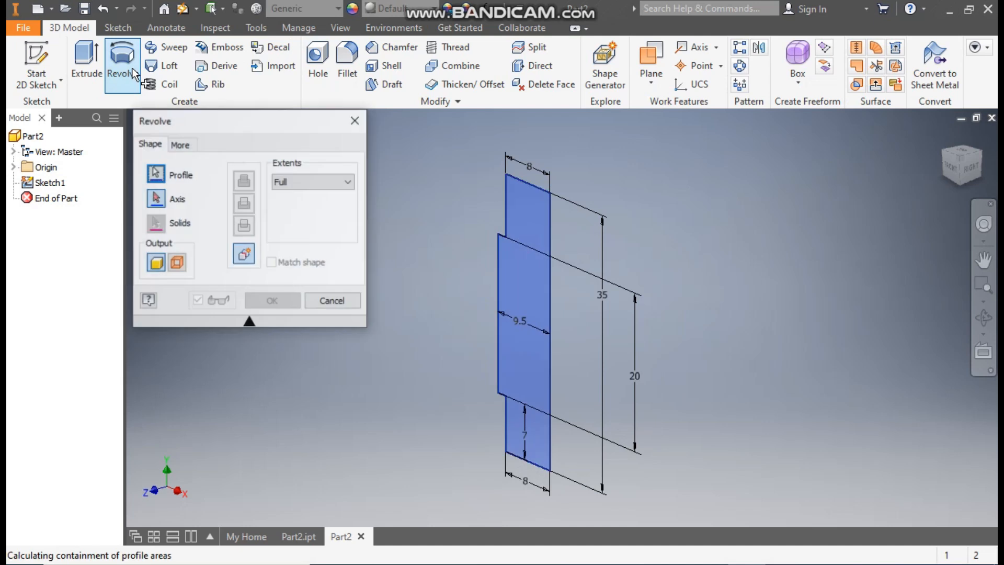
{"action": "left_click", "coordinate": [550, 284]}
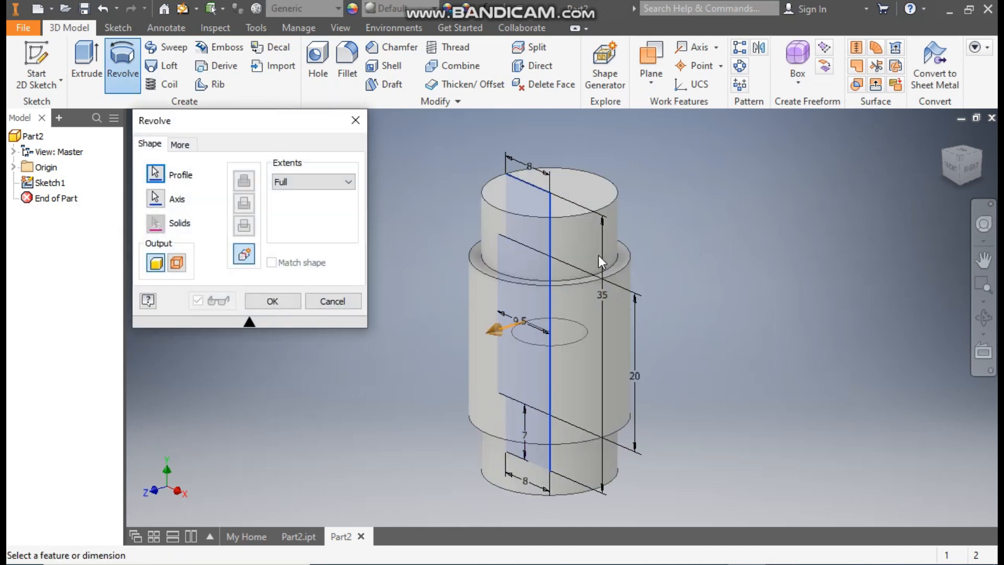
{"action": "left_click", "coordinate": [287, 302]}
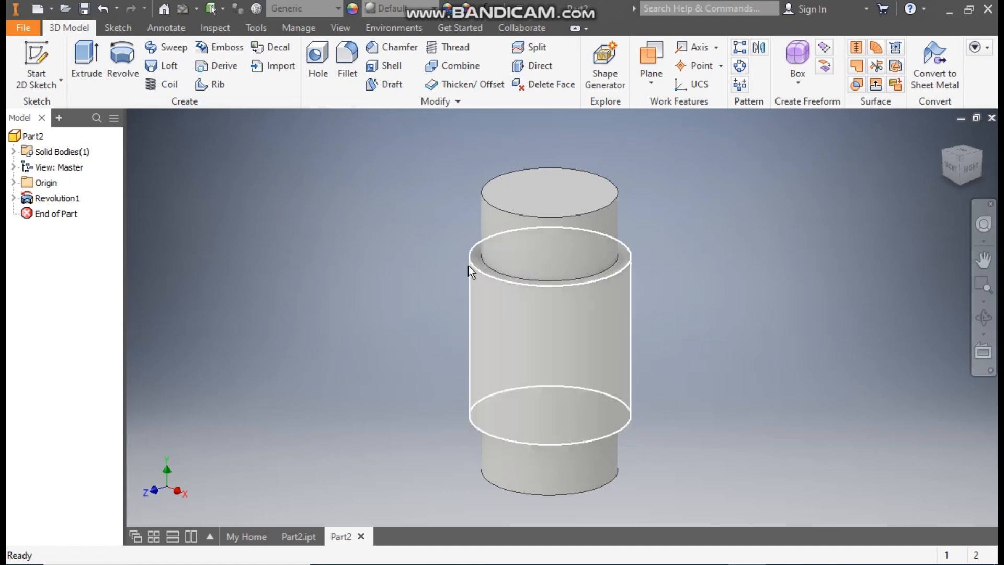
Start a sketch on the upper ring-shaped shoulder face and draw a 24 mm diameter circle centred on the shaft axis
{"action": "left_click", "coordinate": [479, 263]}
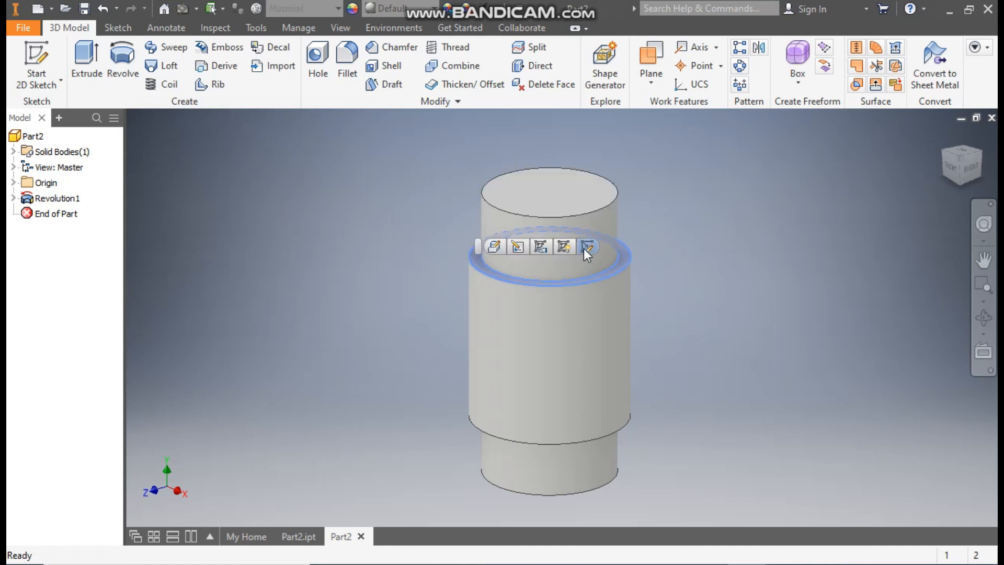
{"action": "left_click", "coordinate": [585, 249]}
{"action": "left_click", "coordinate": [979, 135]}
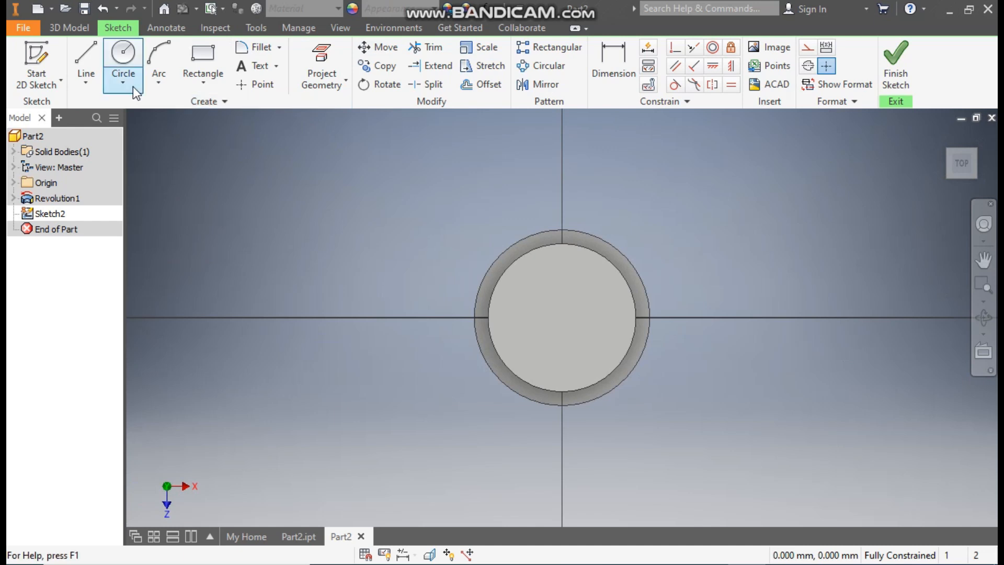
{"action": "left_click", "coordinate": [124, 54]}
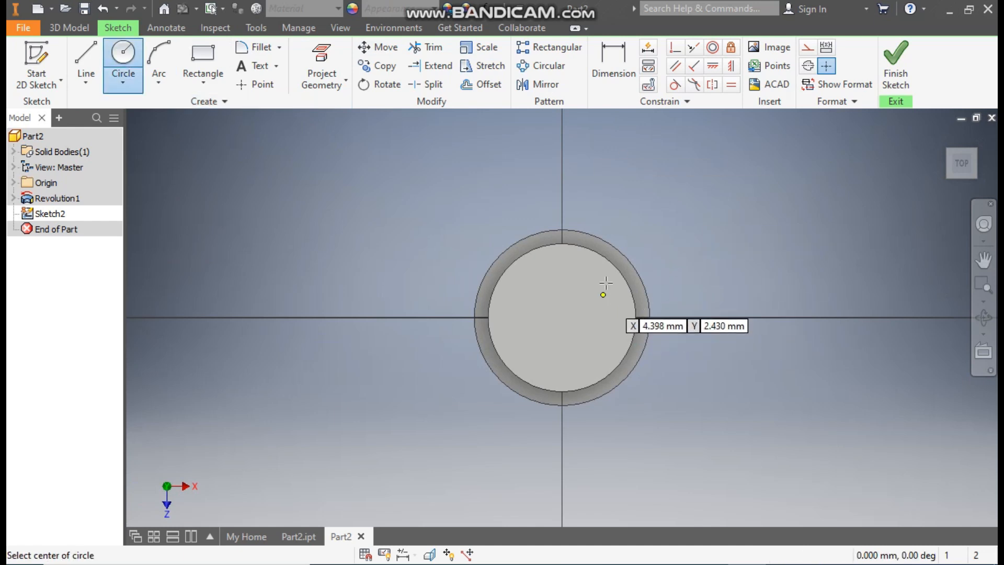
{"action": "left_click", "coordinate": [563, 317]}
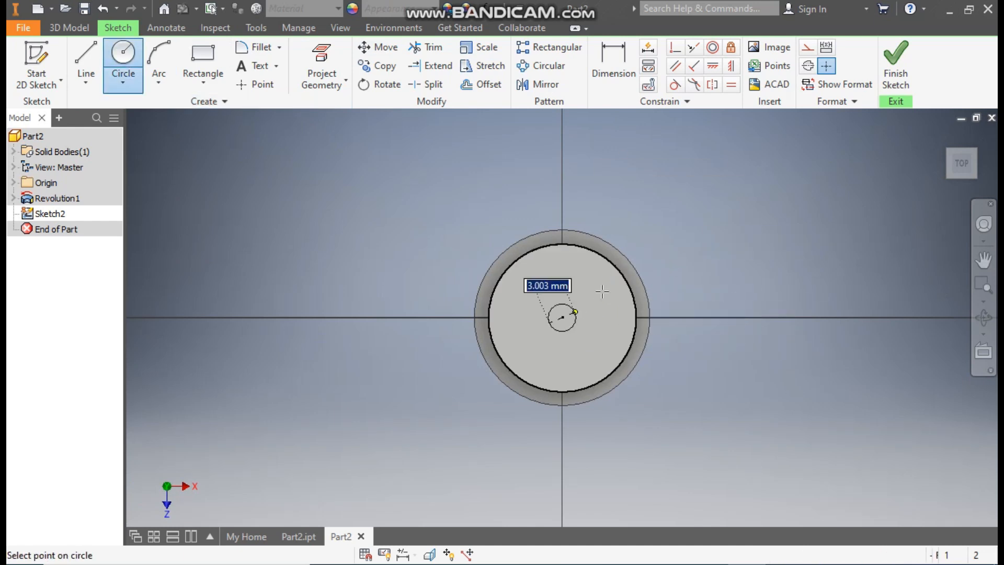
{"action": "type", "text": "24"}
{"action": "key", "text": "Return"}
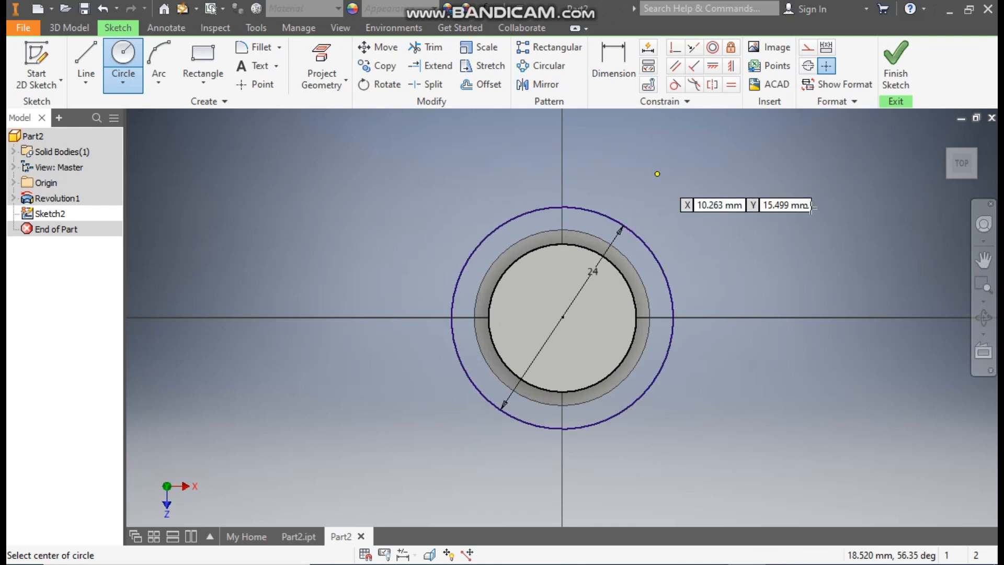
Draw a 10 mm diameter circle on the horizontal axis, about 37 mm from the centre of the 24 mm circle
{"action": "left_click", "coordinate": [908, 317]}
{"action": "middle_click_drag", "start_coordinate": [852, 360], "coordinate": [724, 351]}
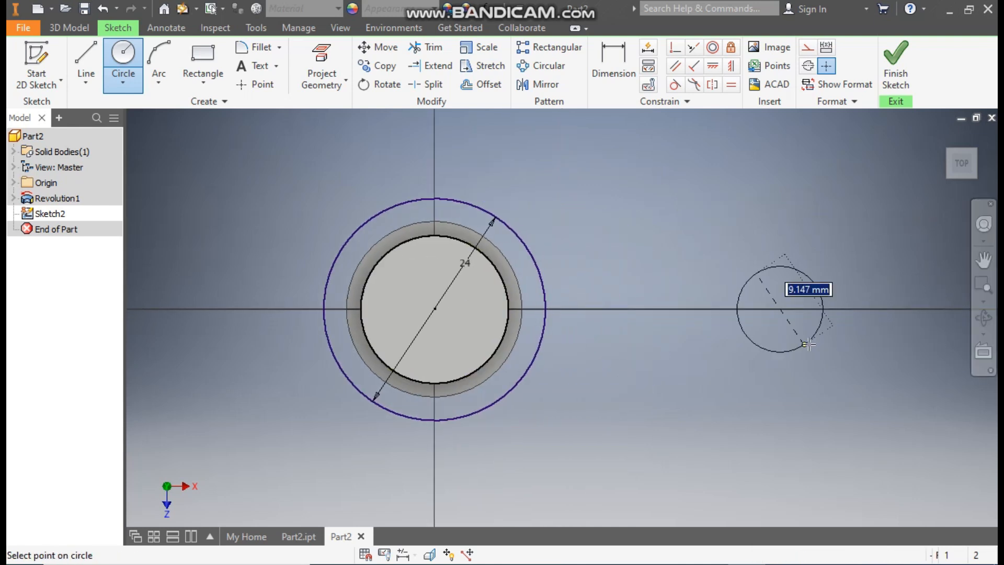
{"action": "type", "text": "10"}
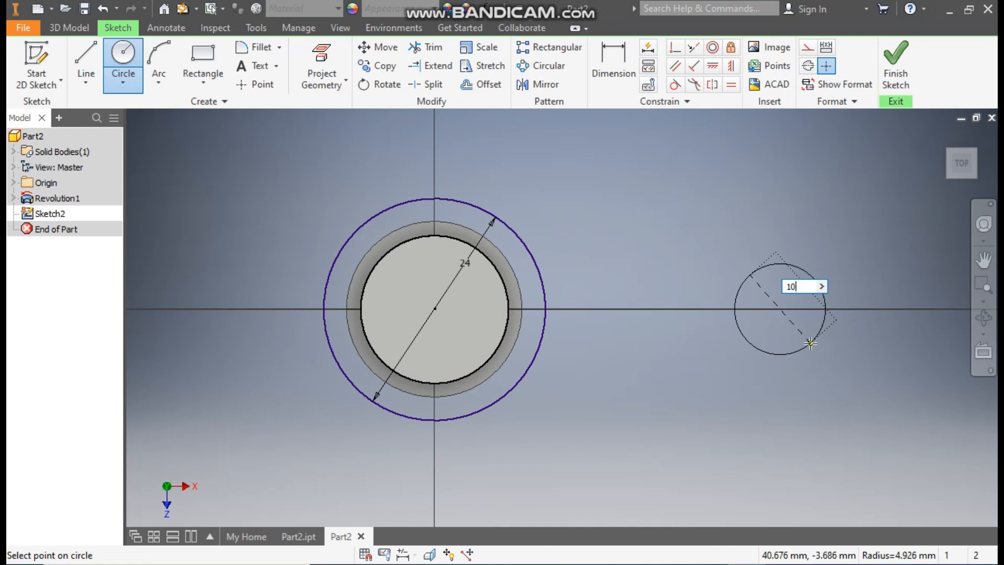
{"action": "key", "text": "Return"}
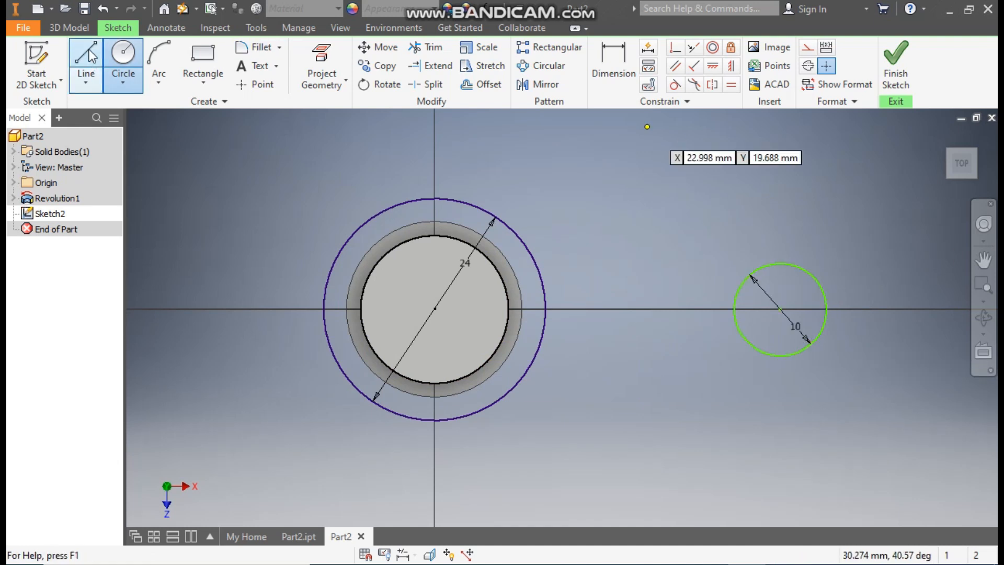
Draw two lines joining the upper and lower points of the 24 mm circle to those of the 10 mm circle
{"action": "left_click", "coordinate": [88, 52]}
{"action": "left_click", "coordinate": [434, 198]}
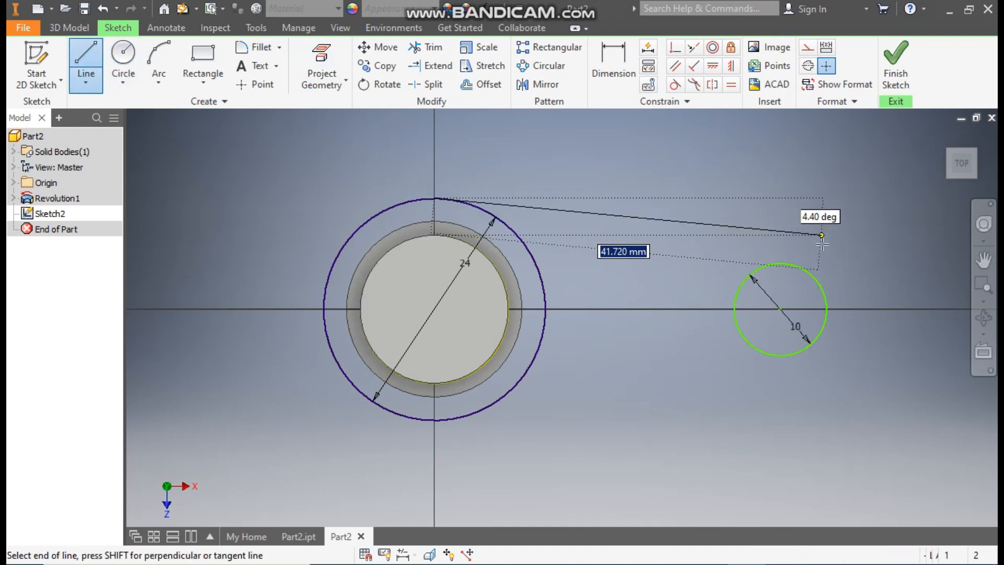
{"action": "double_click", "coordinate": [780, 262]}
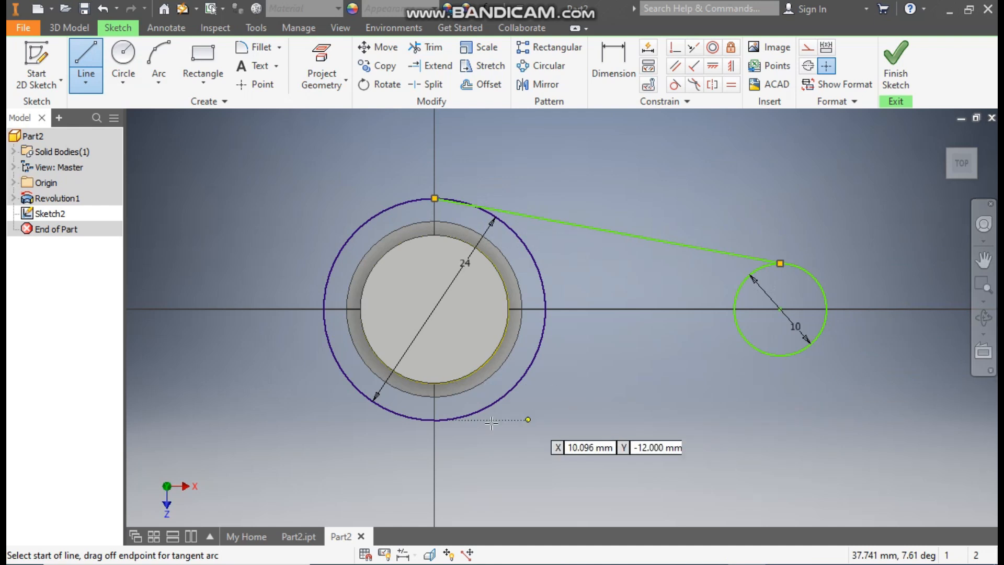
{"action": "left_click", "coordinate": [434, 420]}
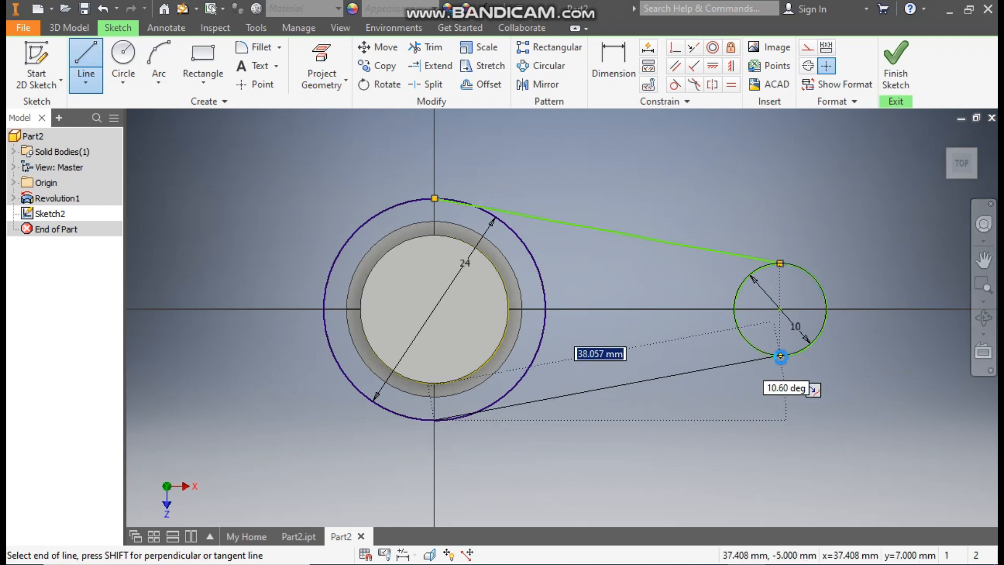
{"action": "double_click", "coordinate": [780, 355]}
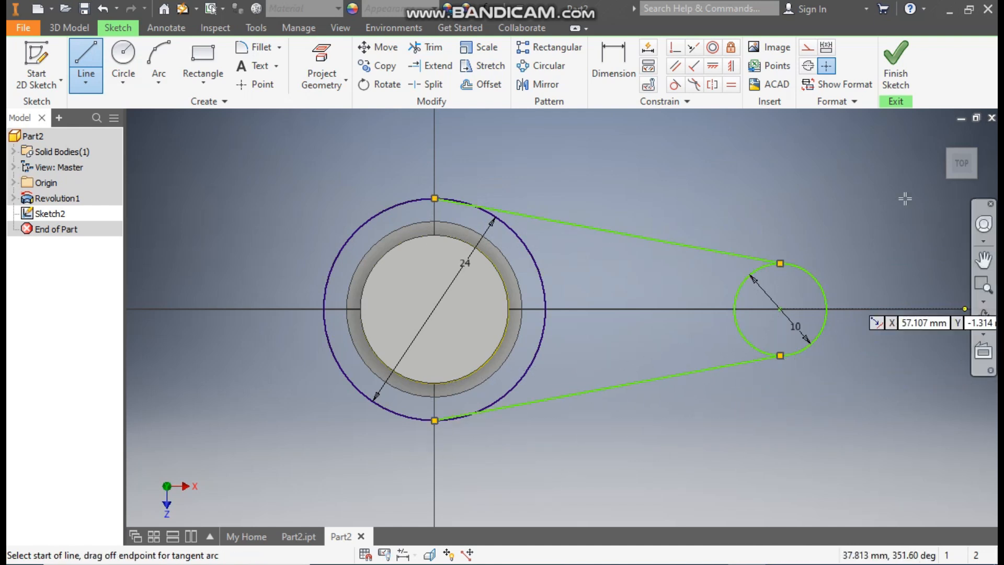
Make both connecting lines tangent to the 24 mm circle and the 10 mm circle
{"action": "left_click", "coordinate": [675, 84]}
{"action": "left_click", "coordinate": [422, 198]}
{"action": "left_click", "coordinate": [585, 226]}
{"action": "left_click", "coordinate": [732, 248]}
{"action": "left_click", "coordinate": [745, 274]}
{"action": "left_click", "coordinate": [517, 388]}
{"action": "left_click", "coordinate": [572, 394]}
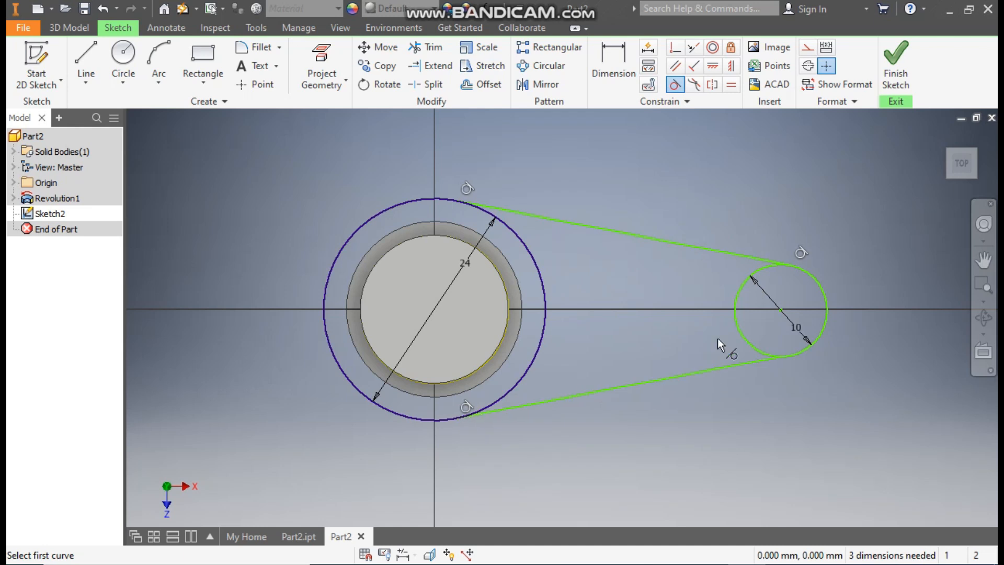
{"action": "left_click", "coordinate": [739, 328]}
{"action": "left_click", "coordinate": [729, 364]}
Dimension the horizontal distance between the centres of the two circles at 16 mm
{"action": "left_click", "coordinate": [603, 55]}
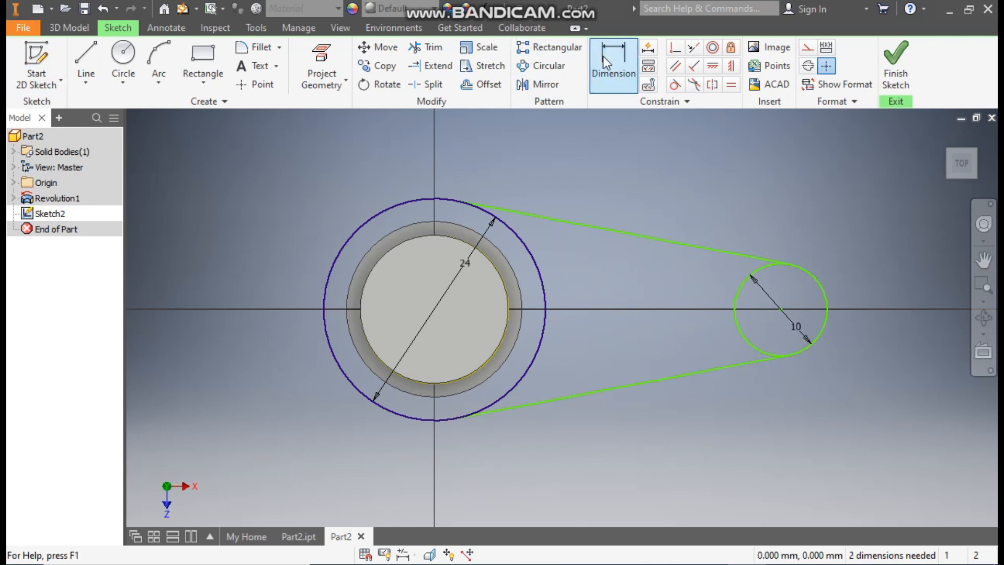
{"action": "left_click", "coordinate": [783, 312]}
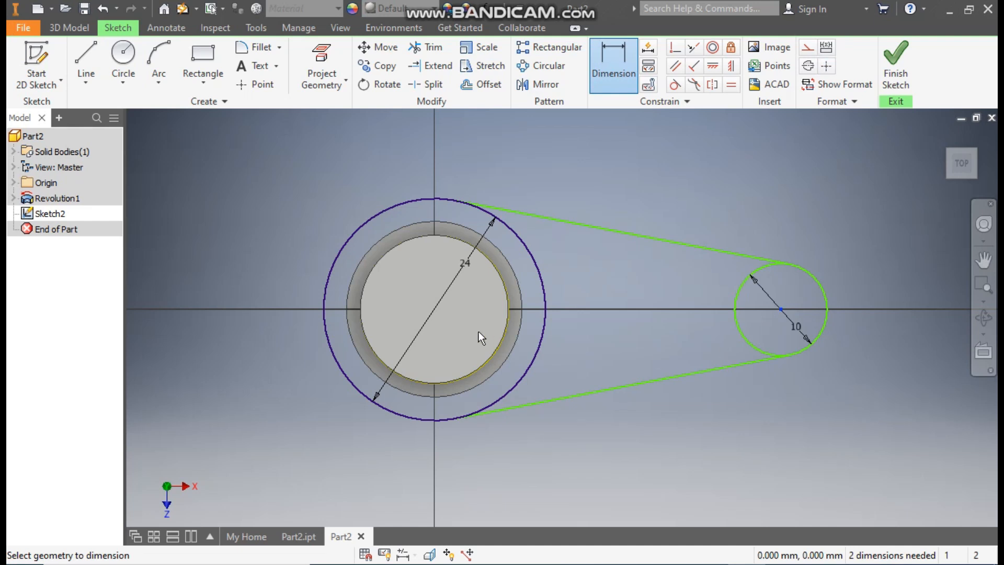
{"action": "left_click", "coordinate": [432, 310]}
{"action": "left_click", "coordinate": [630, 438]}
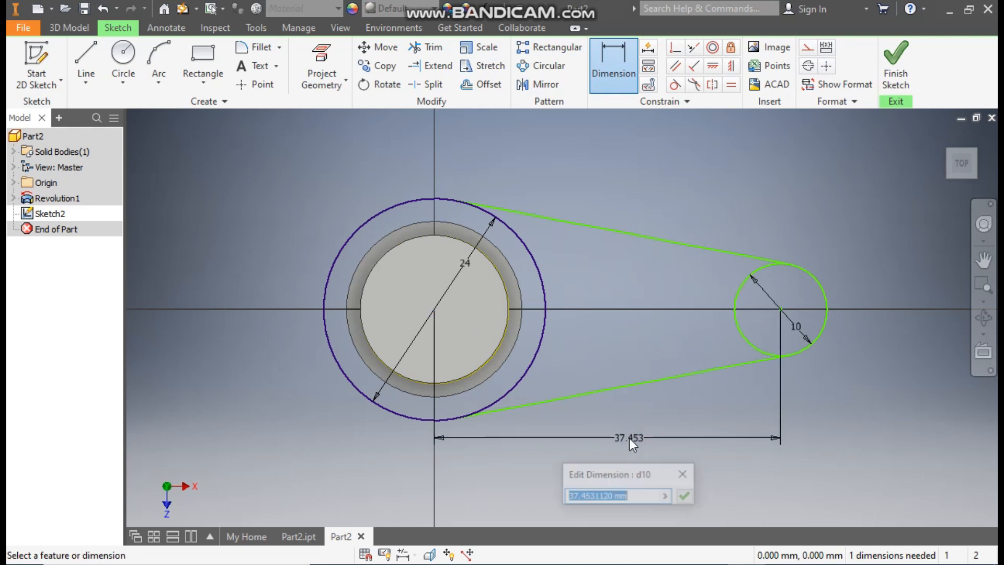
{"action": "type", "text": "16"}
{"action": "key", "text": "Return"}
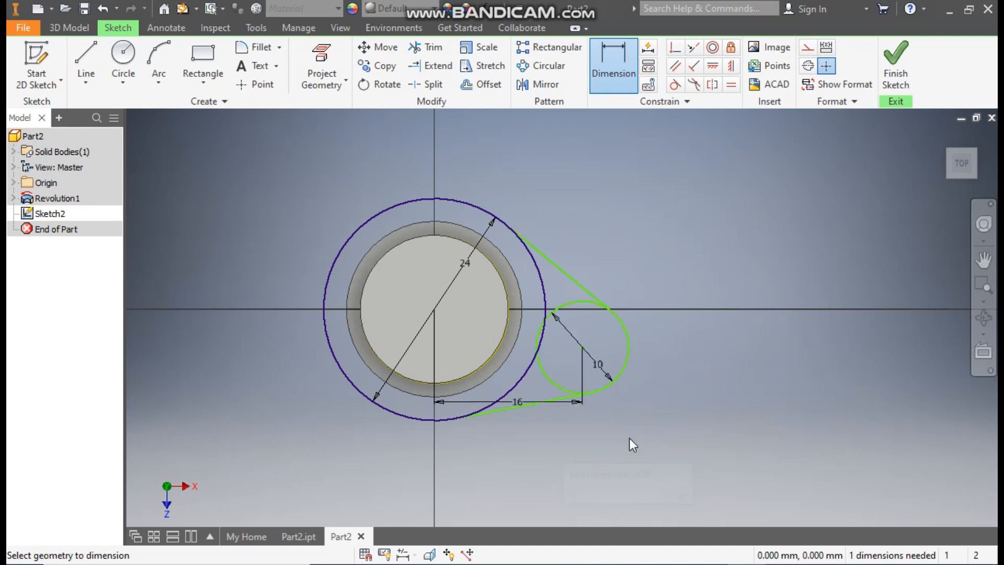
{"action": "key", "text": "Escape"}
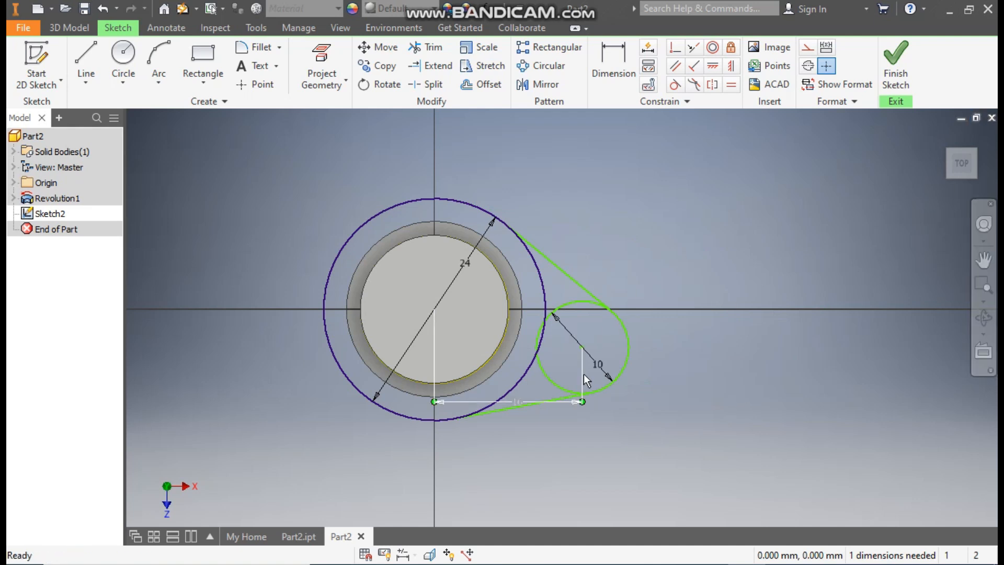
Constrain the centre of the 10 mm circle to be horizontally aligned with the centre of the 24 mm circle
{"action": "left_click", "coordinate": [715, 71]}
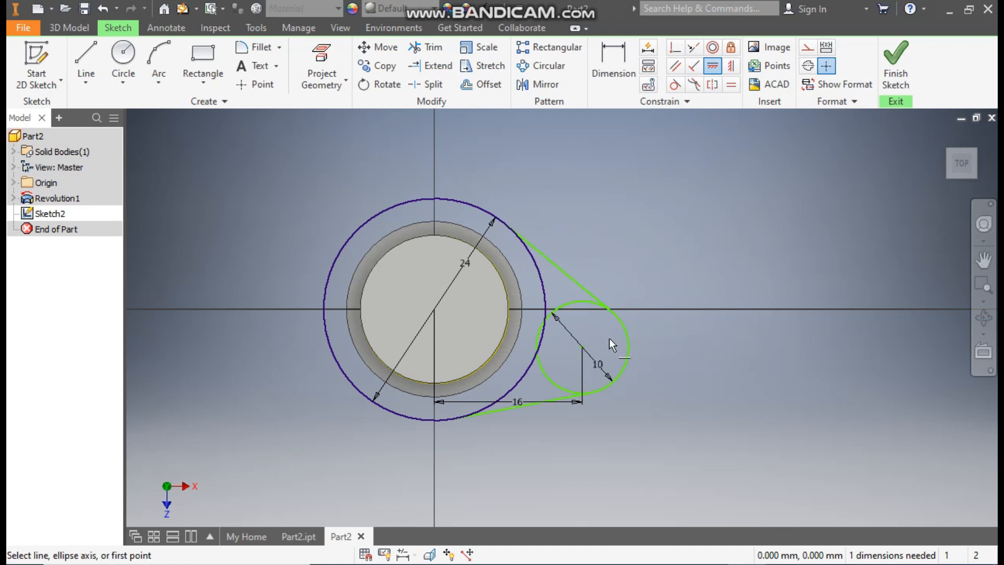
{"action": "left_click", "coordinate": [583, 346]}
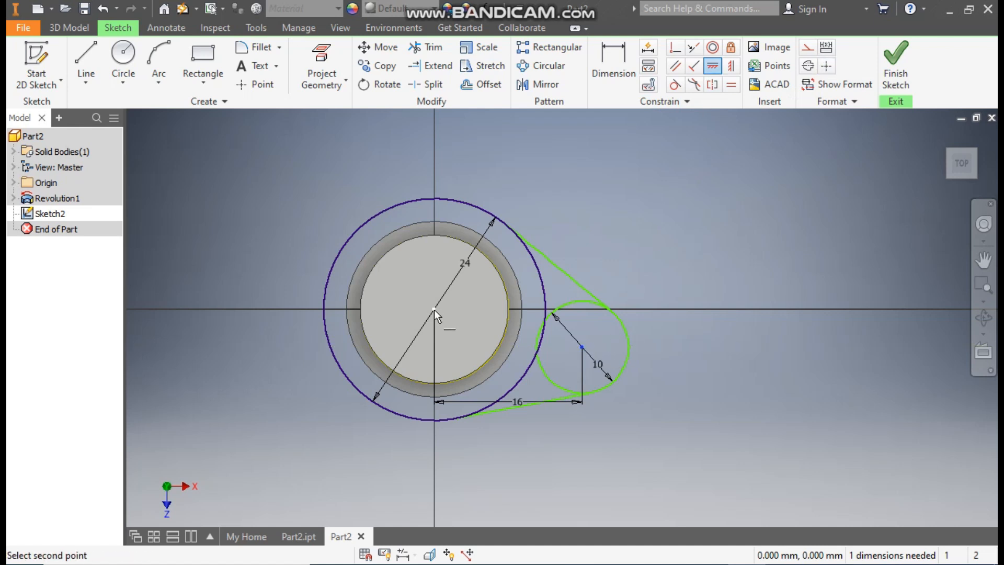
{"action": "left_click", "coordinate": [434, 310]}
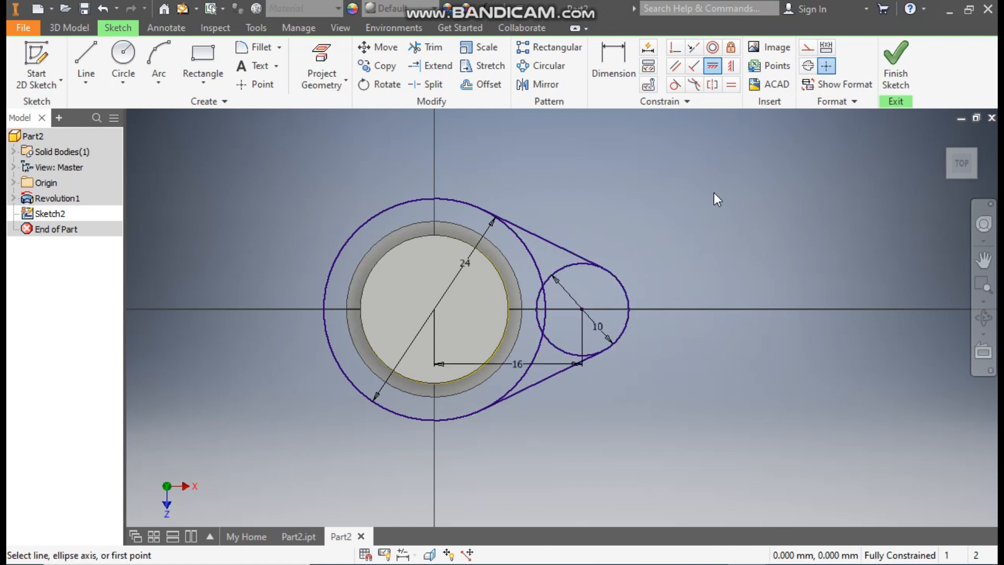
{"action": "key", "text": "Escape"}
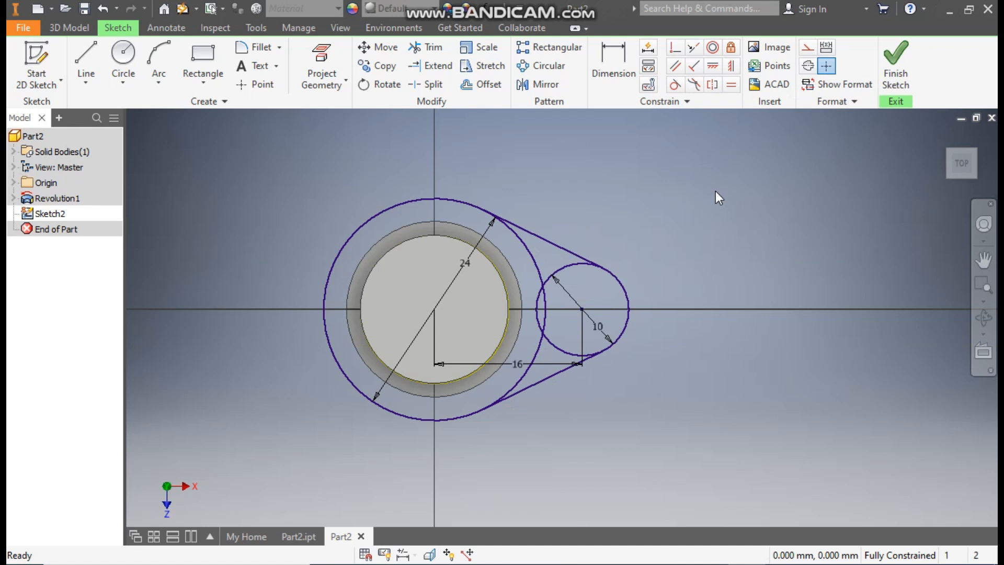
Trim the inner arcs of both circles between the tangent lines, leaving one closed outer outline
{"action": "left_click", "coordinate": [426, 47]}
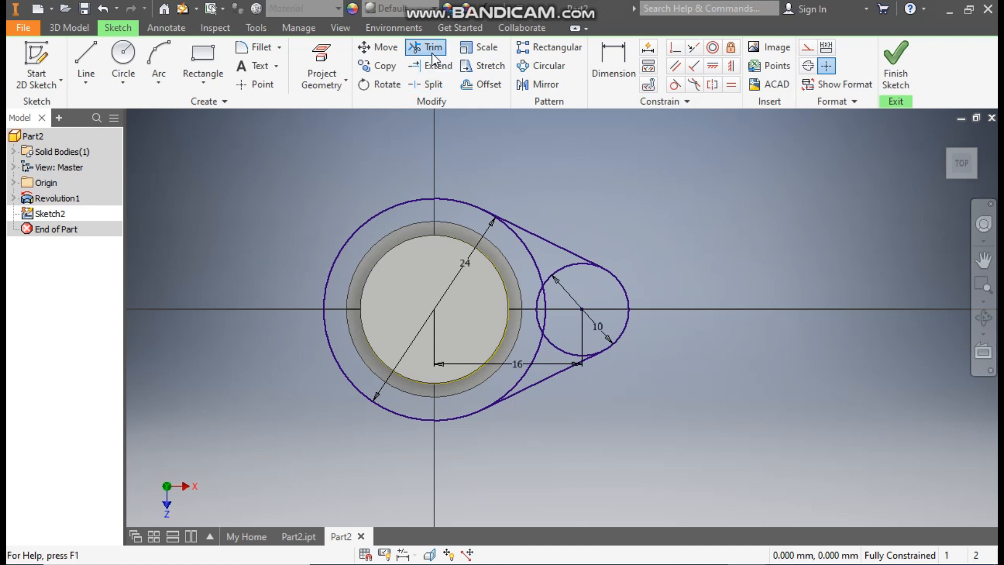
{"action": "left_click", "coordinate": [529, 247]}
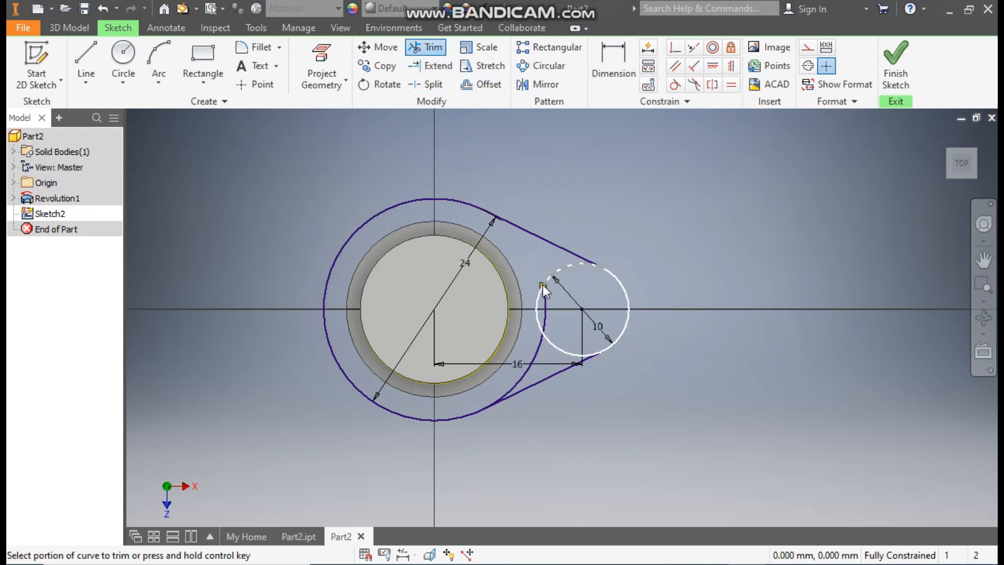
{"action": "left_click", "coordinate": [533, 309]}
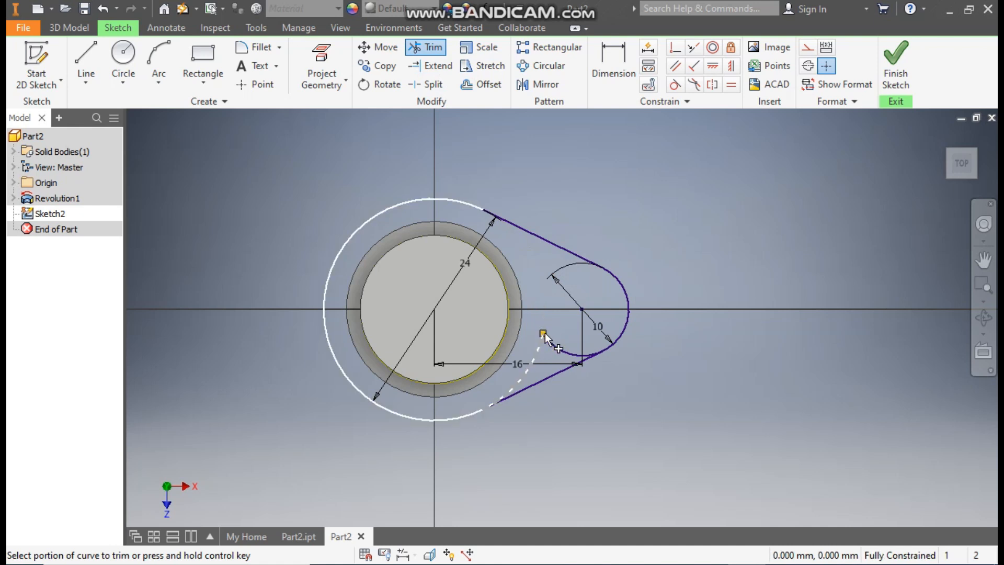
{"action": "left_click", "coordinate": [538, 350]}
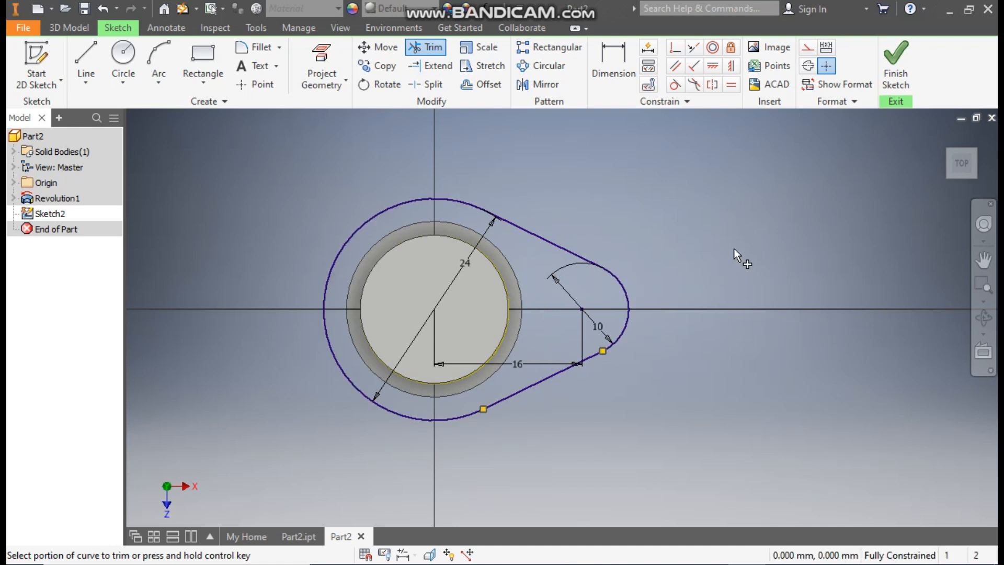
{"action": "key", "text": "Escape"}
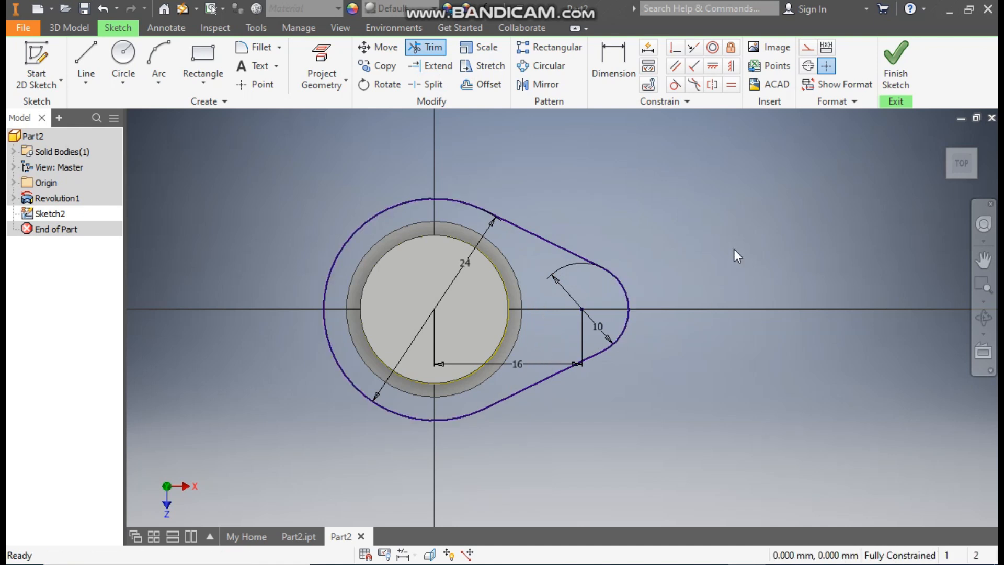
Draw a 4 mm diameter circle concentric with the small end arc and finish the sketch
{"action": "left_click", "coordinate": [126, 60]}
{"action": "left_click", "coordinate": [582, 309]}
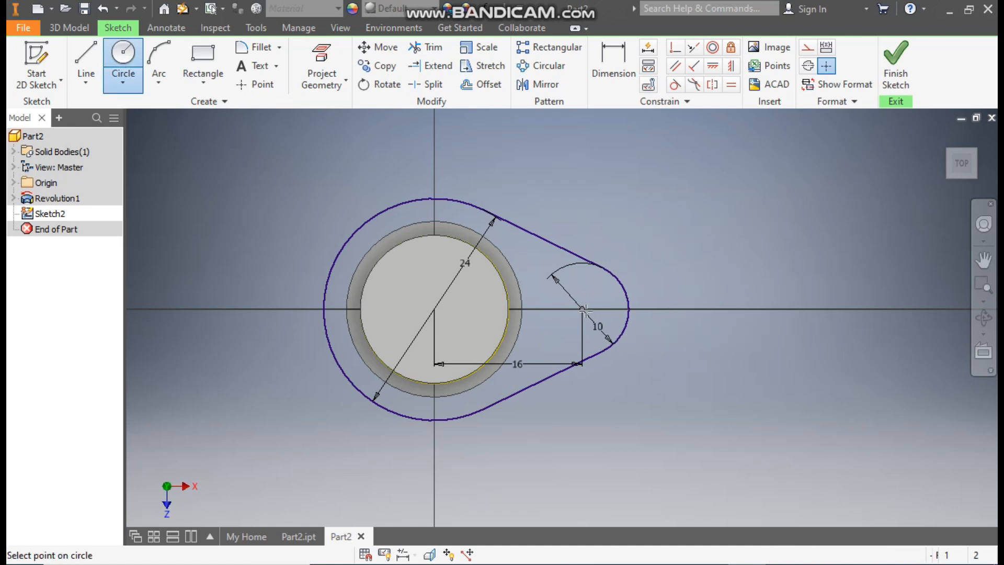
{"action": "type", "text": "4"}
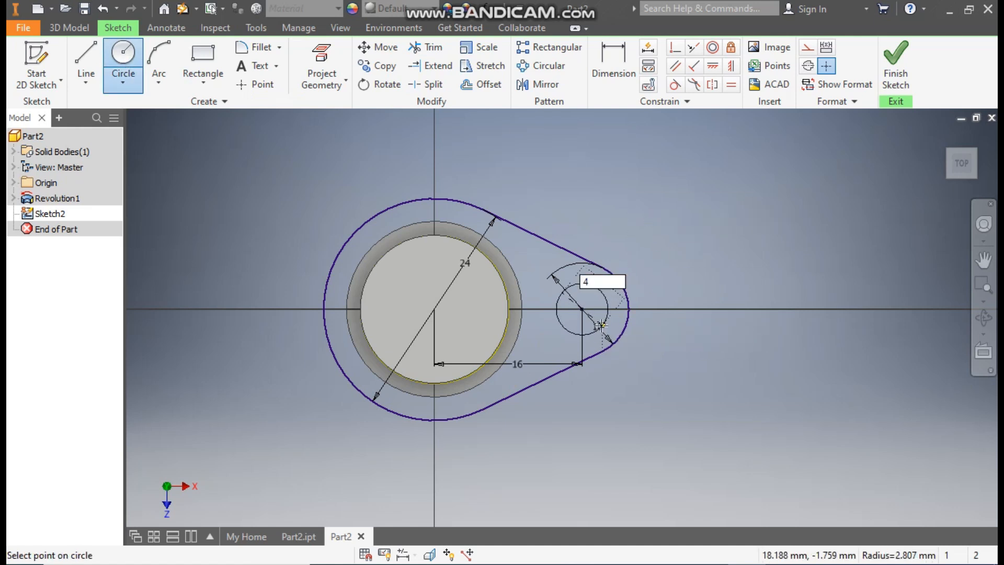
{"action": "key", "text": "Return"}
{"action": "left_click", "coordinate": [896, 62]}
Extrude the lug profile around the 4 mm hole 4 mm downward, joined to the revolved body
{"action": "left_click", "coordinate": [83, 52]}
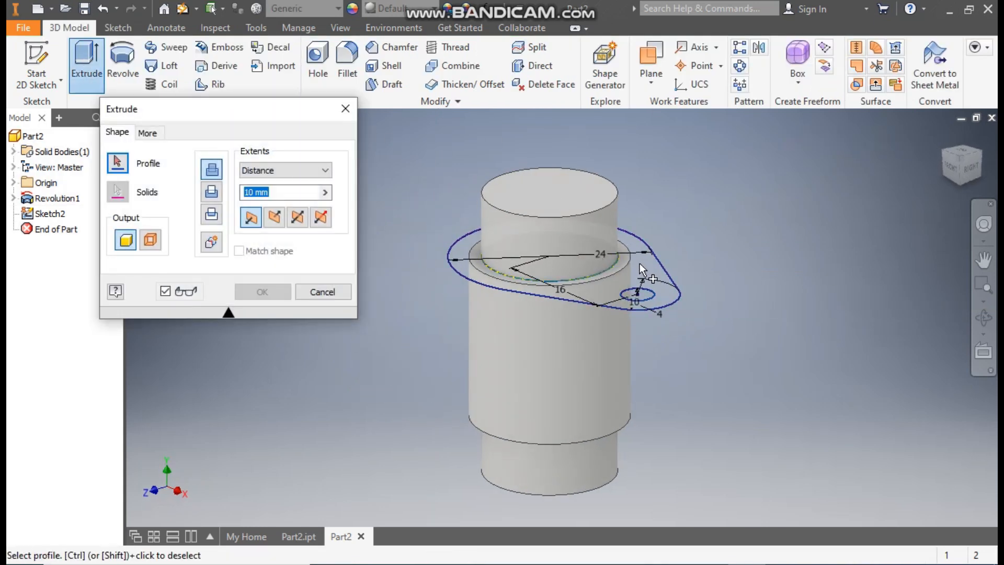
{"action": "left_click", "coordinate": [639, 263]}
{"action": "left_click", "coordinate": [569, 264]}
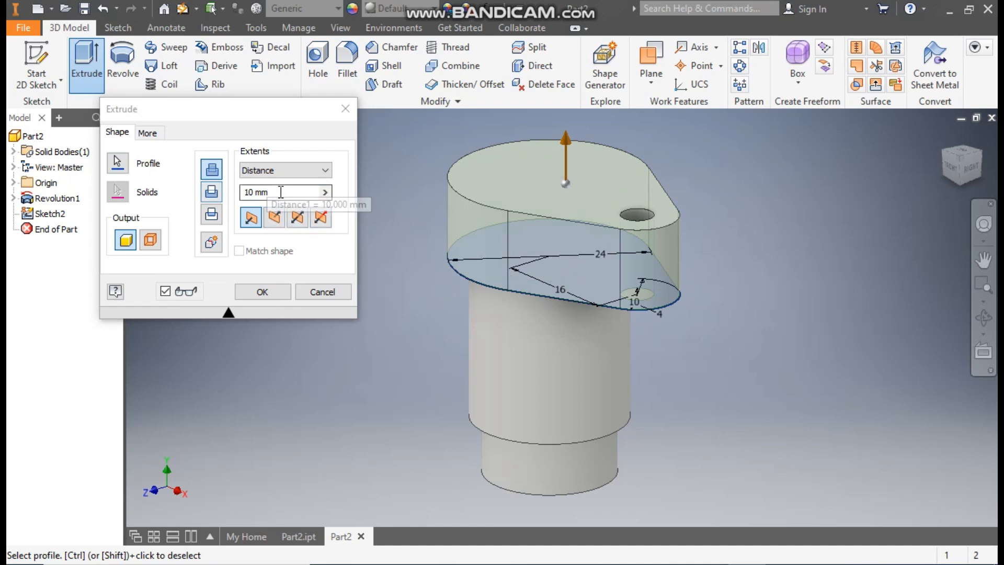
{"action": "left_click", "coordinate": [274, 217]}
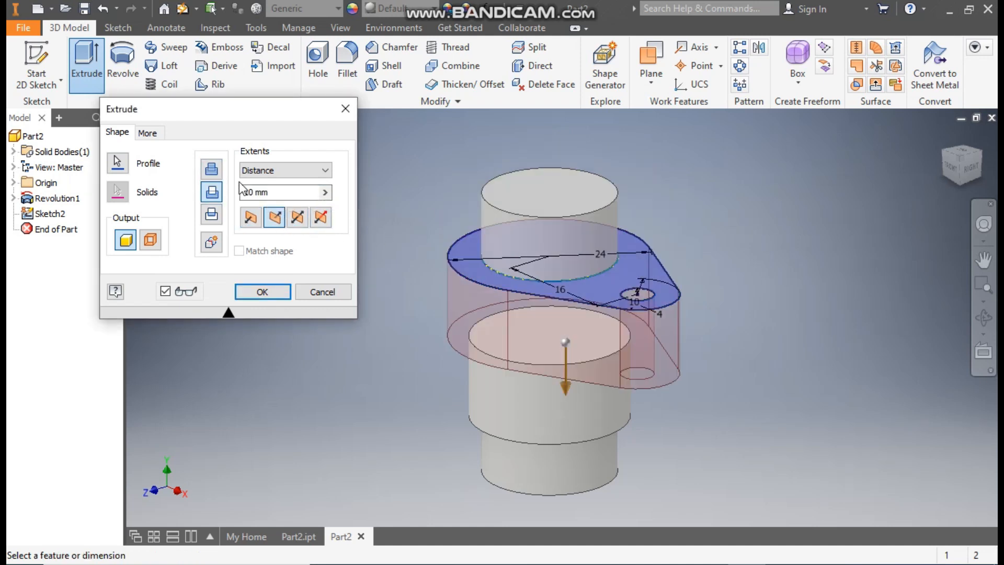
{"action": "left_click", "coordinate": [211, 169]}
{"action": "left_click", "coordinate": [259, 193]}
{"action": "left_click_drag", "start_coordinate": [256, 192], "coordinate": [221, 191]}
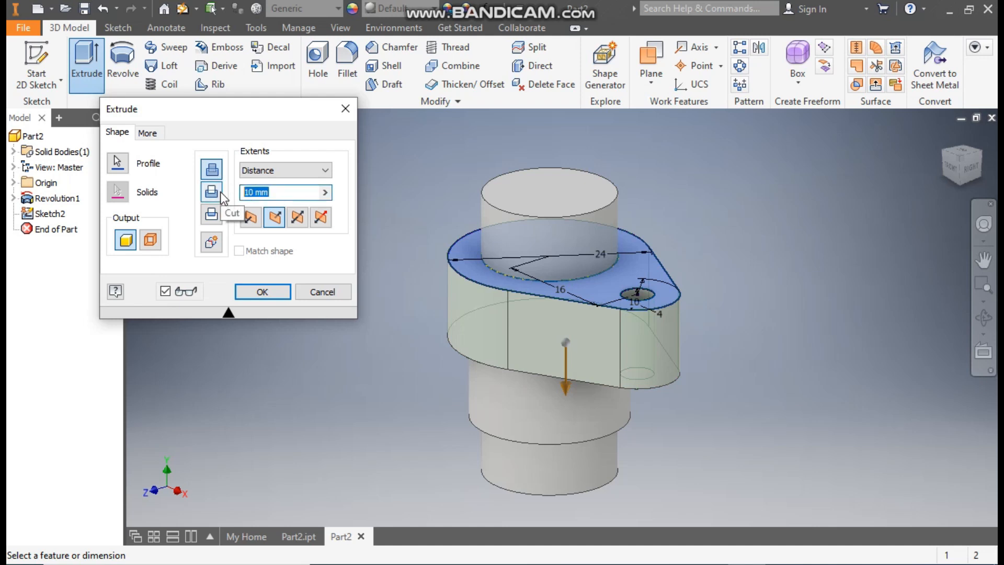
{"action": "type", "text": "4"}
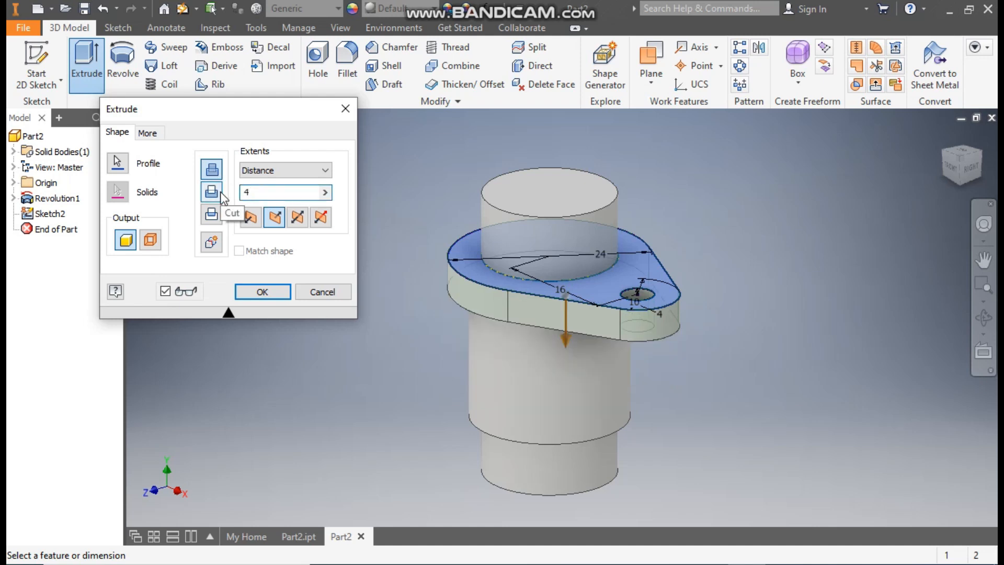
{"action": "left_click", "coordinate": [262, 291]}
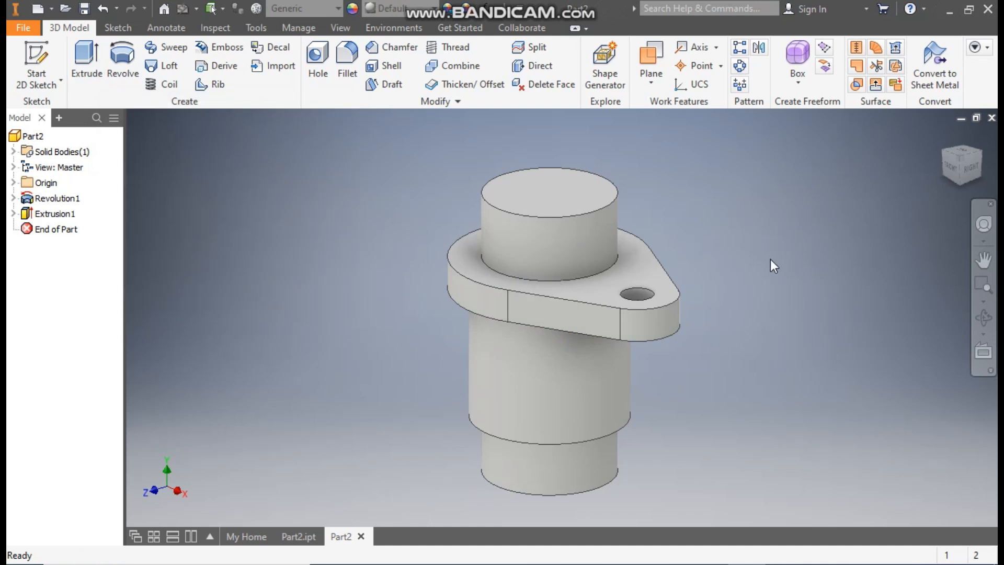
Start a sketch on the cylinder's top face and draw a two-point center rectangle about 8.4 mm wide at the origin
{"action": "left_click", "coordinate": [534, 183]}
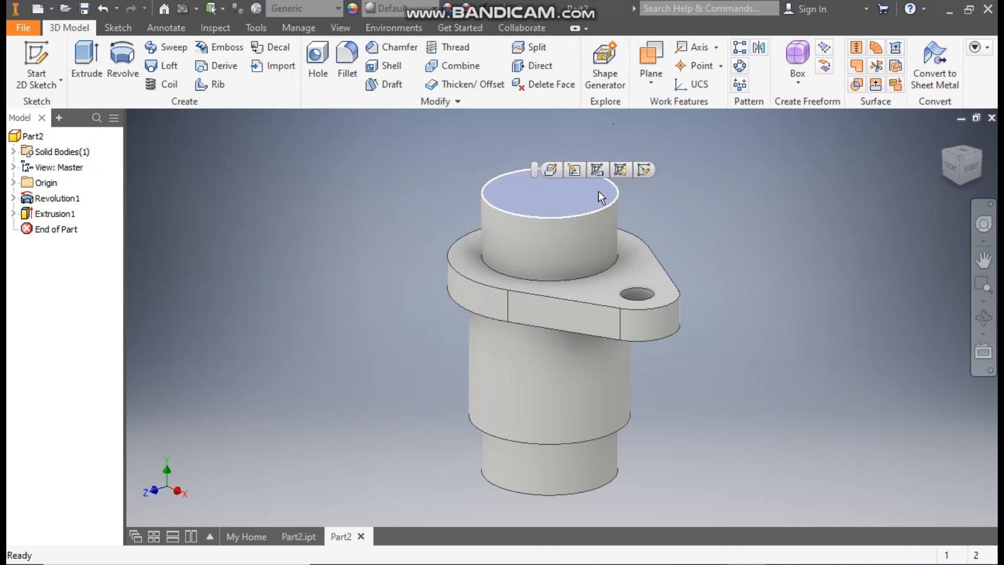
{"action": "left_click", "coordinate": [645, 170]}
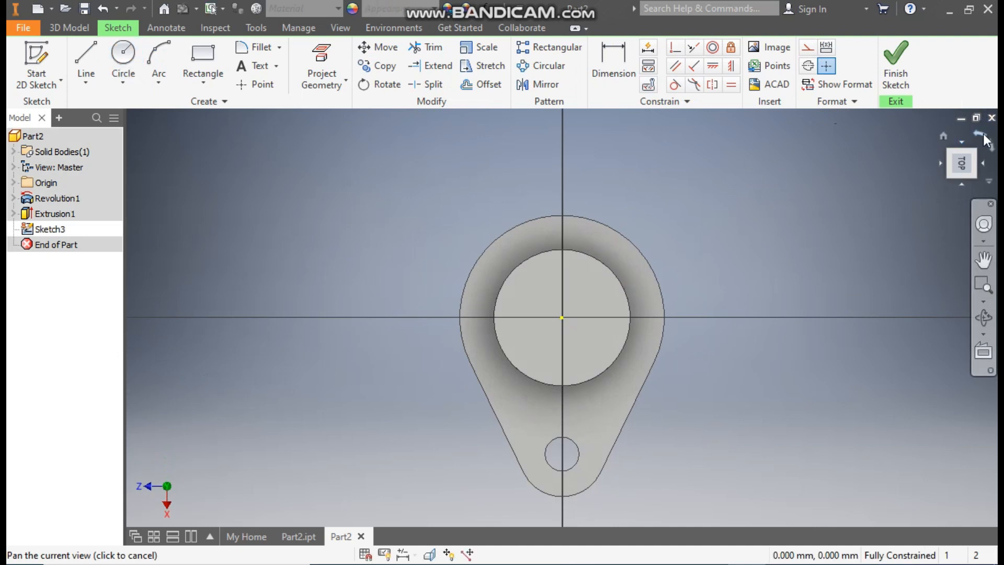
{"action": "left_click", "coordinate": [123, 58]}
{"action": "scroll", "coordinate": [563, 326], "scroll_direction": "up", "scroll_amount": 3}
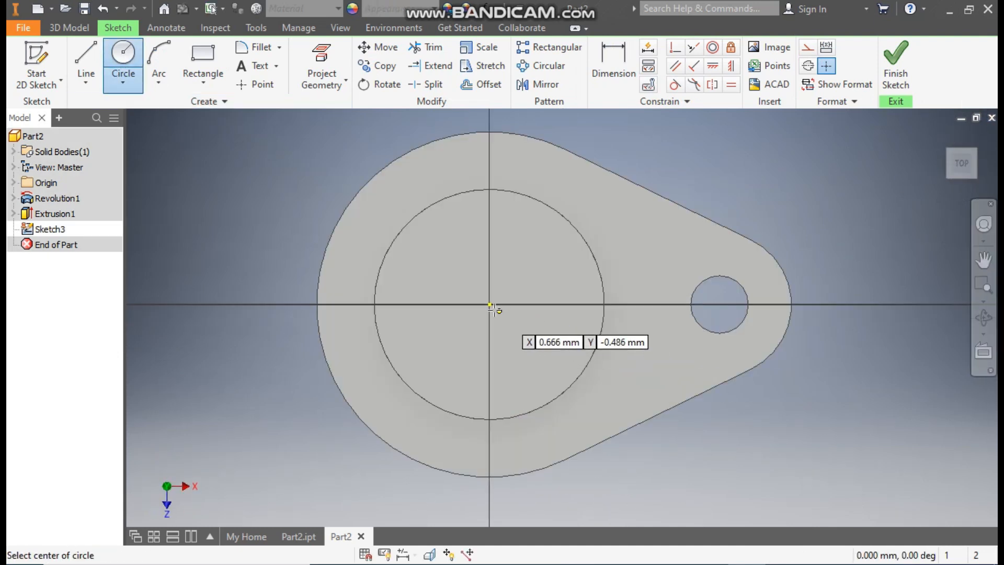
{"action": "left_click", "coordinate": [200, 82]}
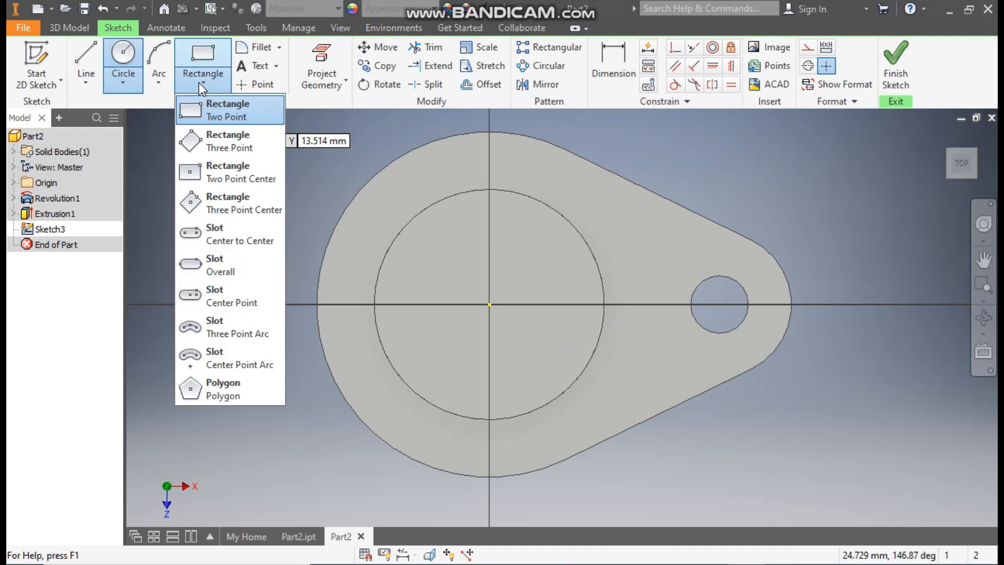
{"action": "left_click", "coordinate": [226, 166]}
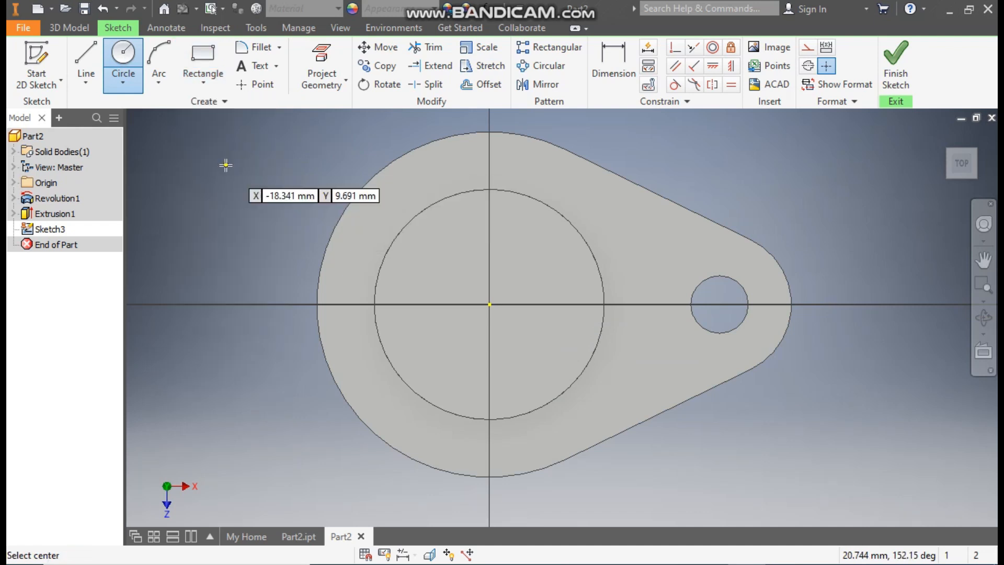
{"action": "left_click", "coordinate": [489, 305]}
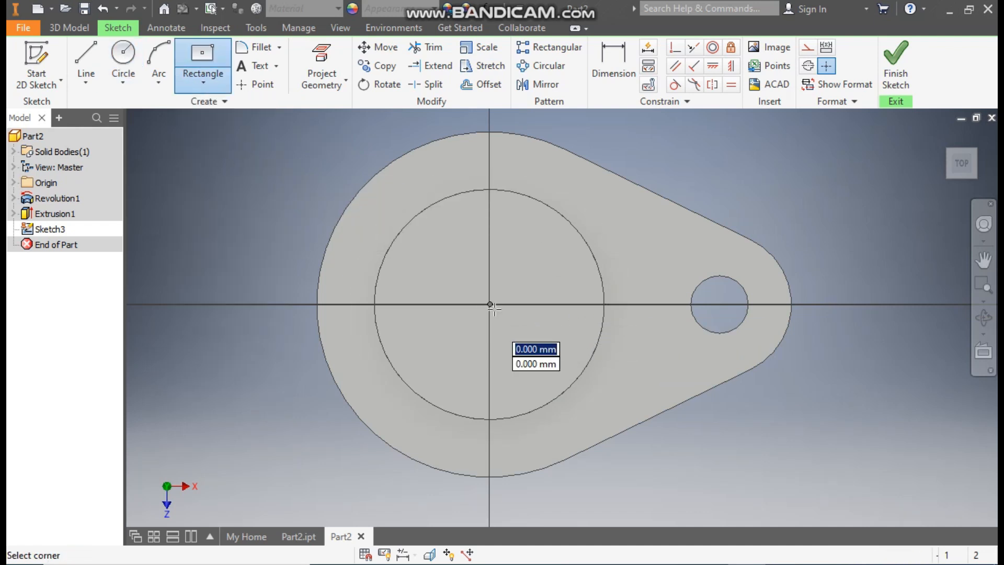
{"action": "left_click", "coordinate": [548, 267]}
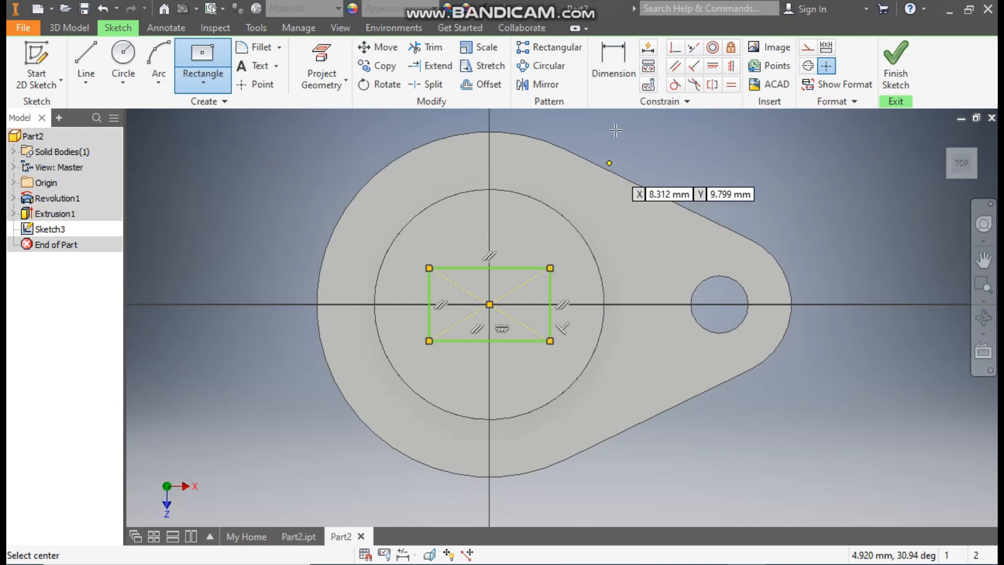
Dimension the rectangle 9 mm wide and 6 mm high
{"action": "left_click", "coordinate": [623, 71]}
{"action": "left_click", "coordinate": [511, 267]}
{"action": "left_click", "coordinate": [503, 220]}
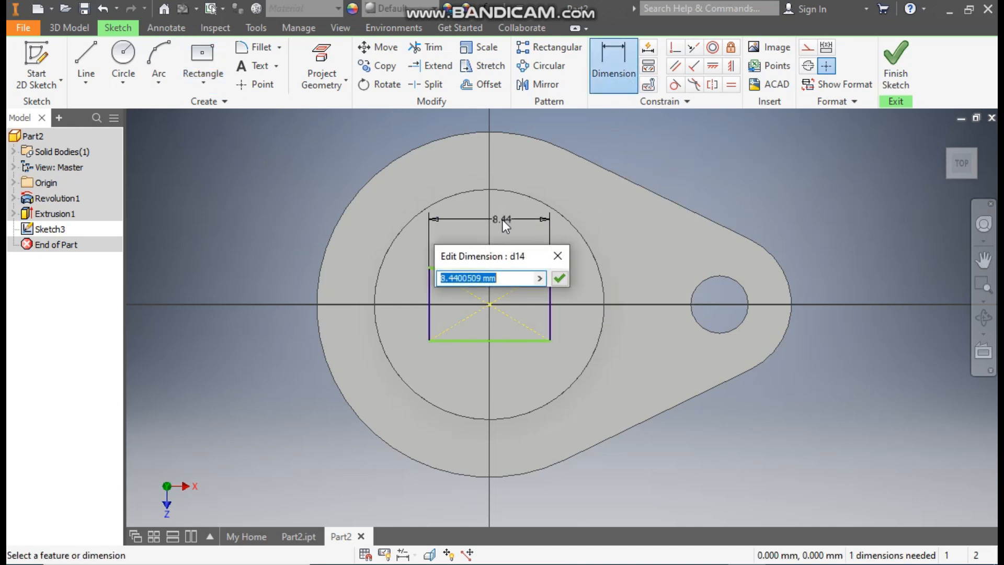
{"action": "type", "text": "9"}
{"action": "key", "text": "Return"}
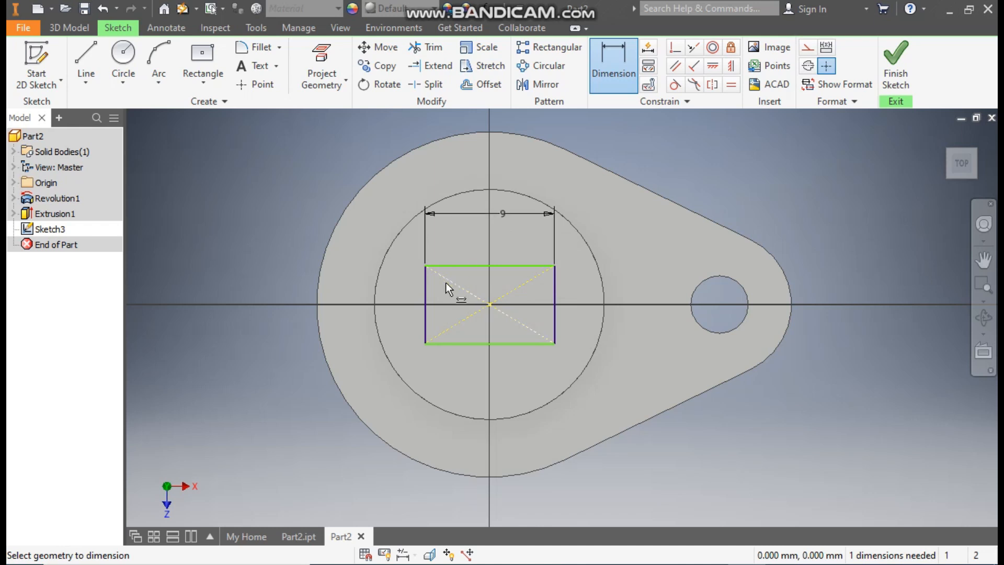
{"action": "left_click", "coordinate": [426, 296]}
{"action": "left_click", "coordinate": [396, 303]}
{"action": "type", "text": "6"}
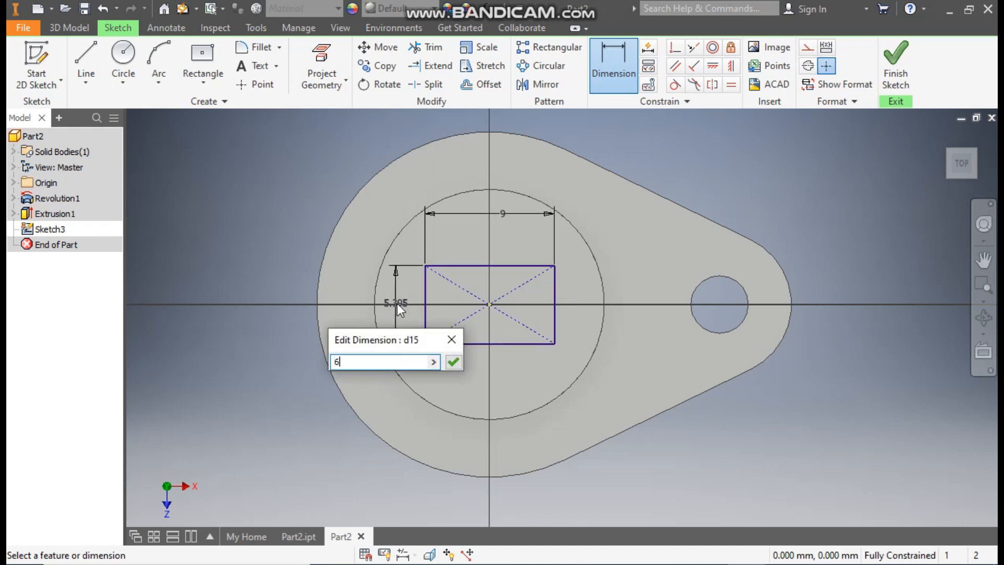
{"action": "key", "text": "Return"}
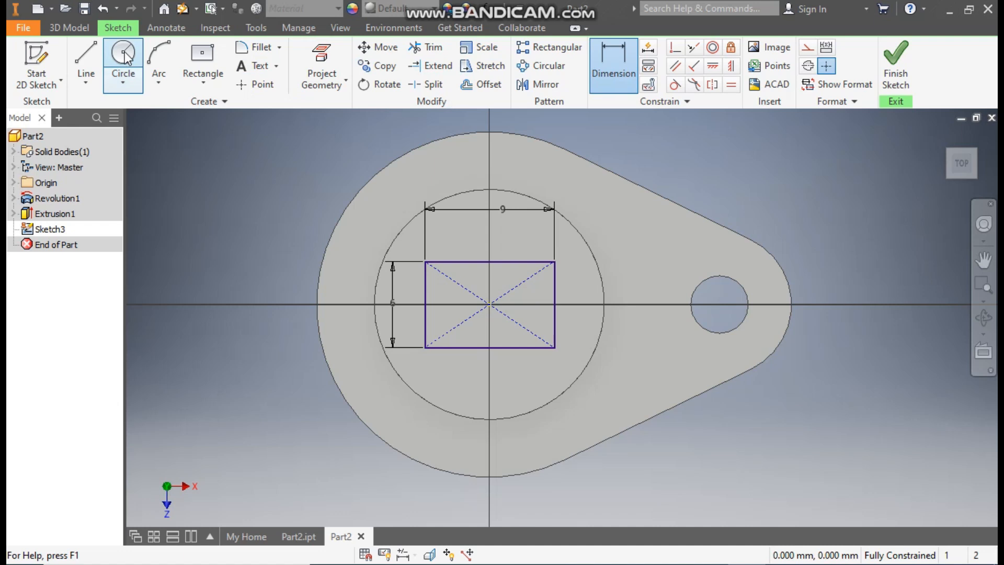
Draw a circle of about 8 mm diameter centred on the rectangle's centre
{"action": "left_click", "coordinate": [126, 55]}
{"action": "left_click", "coordinate": [490, 304]}
{"action": "left_click", "coordinate": [489, 246]}
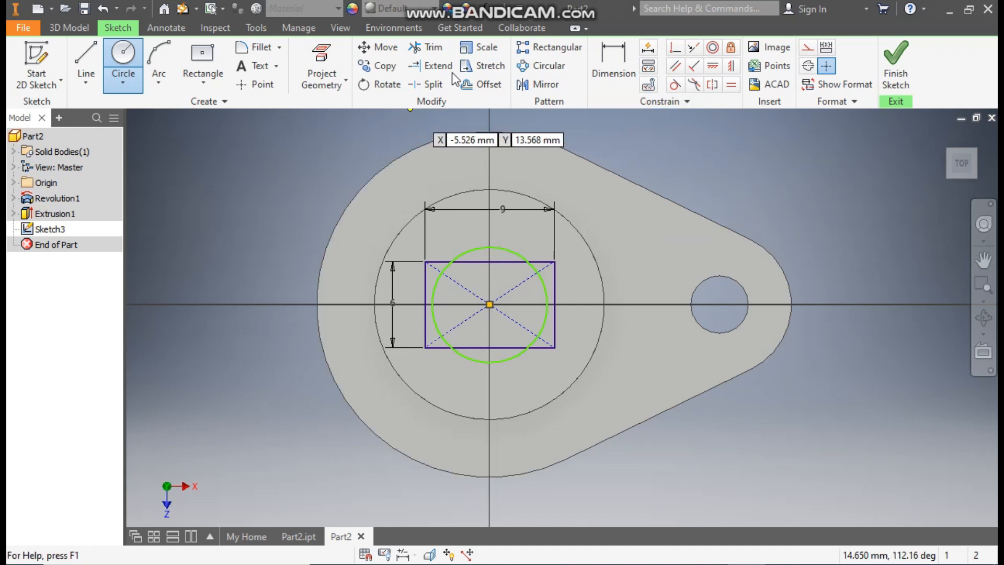
Trim the parts of the rectangle's upper and lower edges that lie inside the circle
{"action": "left_click", "coordinate": [426, 47]}
{"action": "left_click", "coordinate": [498, 261]}
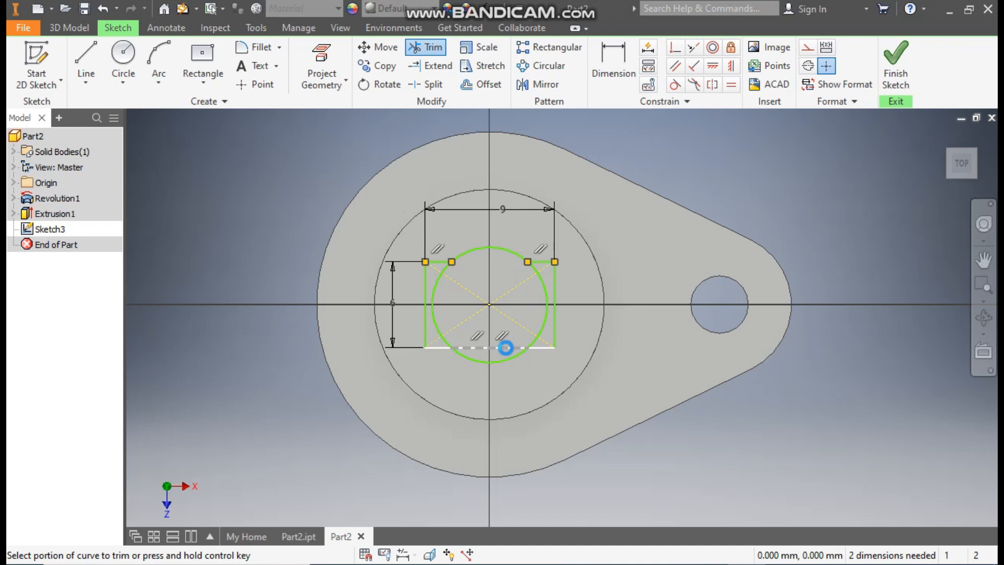
{"action": "left_click", "coordinate": [505, 348]}
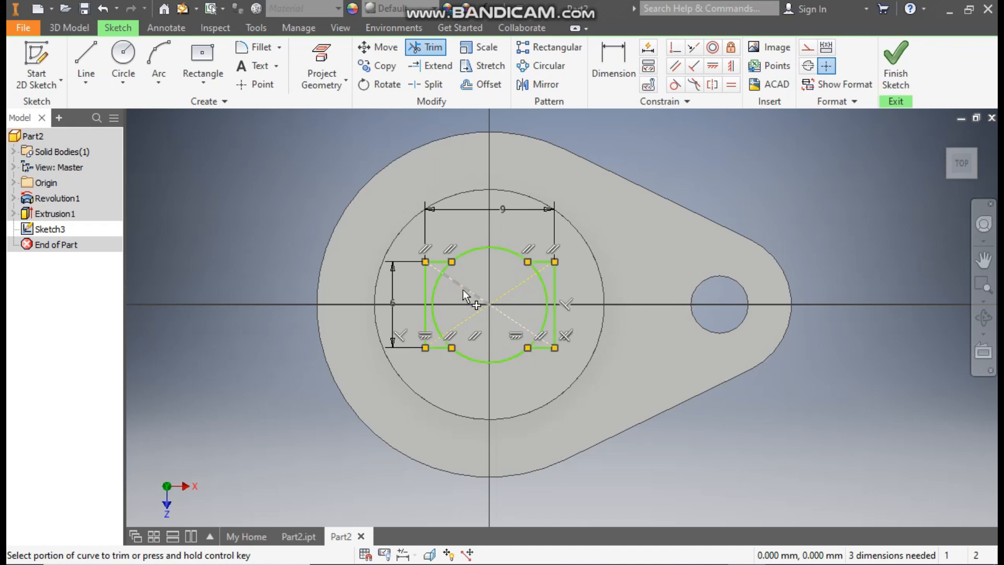
Trim the circle's side arcs inside the rectangle, including the short leftovers, so only the upper and lower bulges stay
{"action": "left_click", "coordinate": [433, 289]}
{"action": "left_click", "coordinate": [543, 298]}
{"action": "scroll", "coordinate": [523, 351], "scroll_direction": "up", "scroll_amount": 5}
{"action": "left_click", "coordinate": [533, 342]}
{"action": "scroll", "coordinate": [591, 251], "scroll_direction": "down", "scroll_amount": 2}
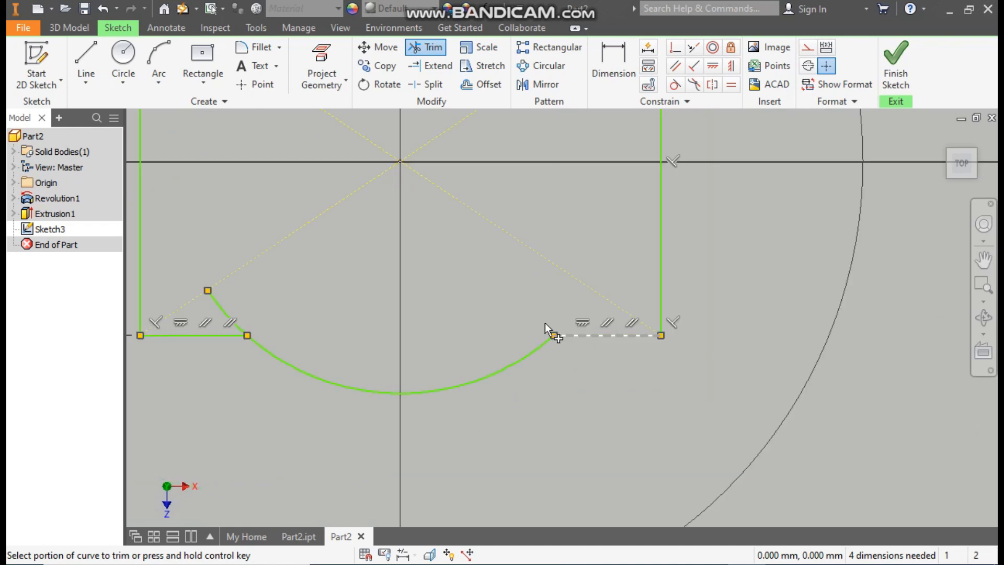
{"action": "left_click", "coordinate": [222, 311]}
{"action": "scroll", "coordinate": [337, 222], "scroll_direction": "down", "scroll_amount": 3}
{"action": "scroll", "coordinate": [318, 222], "scroll_direction": "up", "scroll_amount": 3}
{"action": "left_click", "coordinate": [318, 222]}
{"action": "left_click", "coordinate": [542, 227]}
{"action": "scroll", "coordinate": [568, 299], "scroll_direction": "down", "scroll_amount": 3}
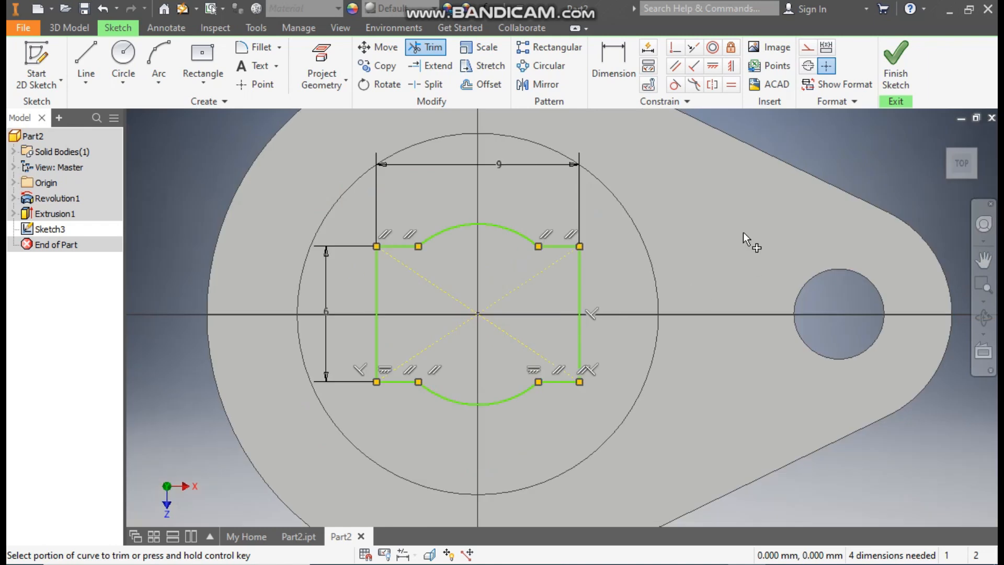
Dimension the upper arc's radius at 3.65 mm
{"action": "left_click", "coordinate": [611, 61]}
{"action": "left_click", "coordinate": [510, 226]}
{"action": "left_click", "coordinate": [551, 206]}
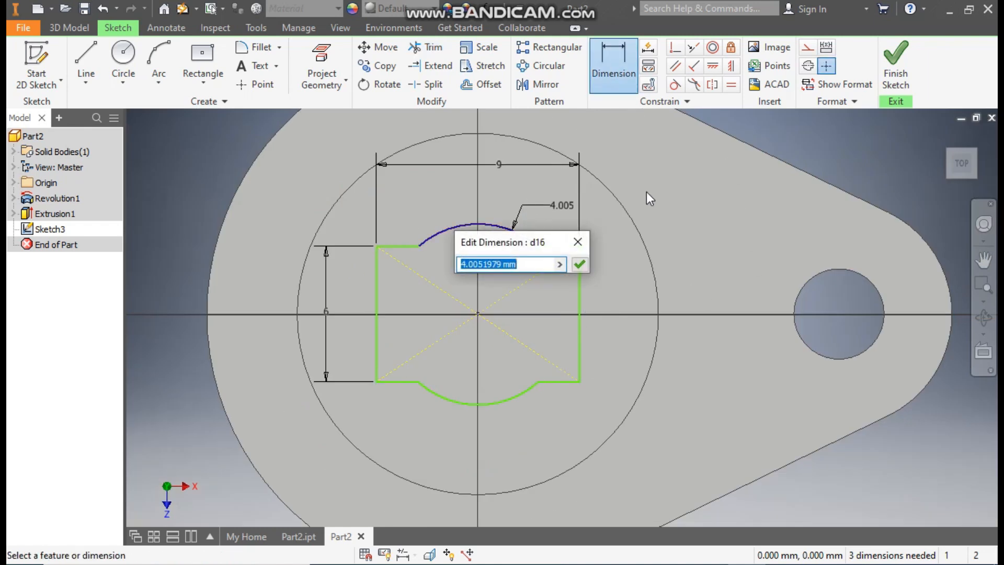
{"action": "type", "text": "3.65"}
{"action": "key", "text": "Return"}
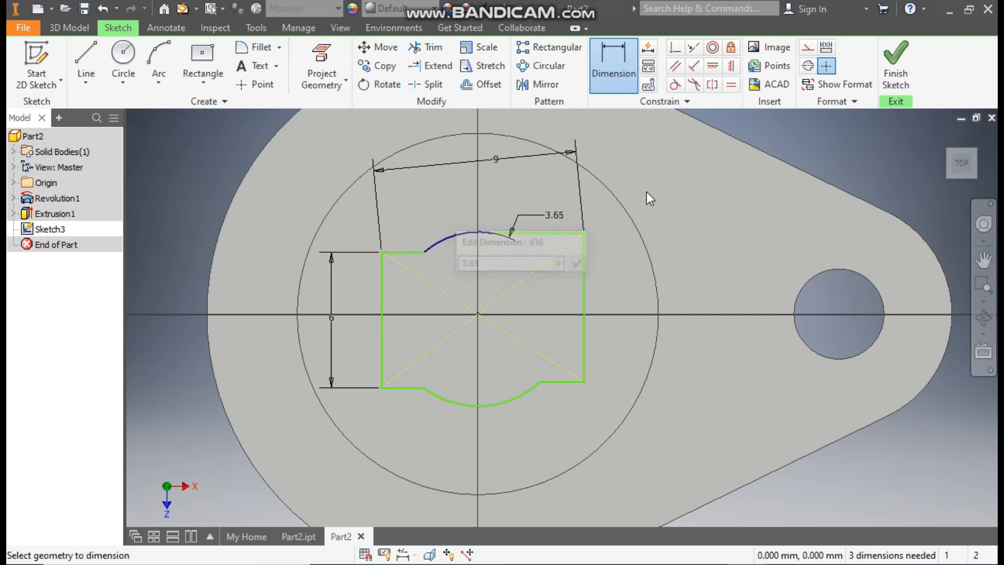
Apply horizontal constraints between the end points of the upper arc and between those of the lower arc
{"action": "left_click", "coordinate": [712, 66]}
{"action": "left_click", "coordinate": [494, 234]}
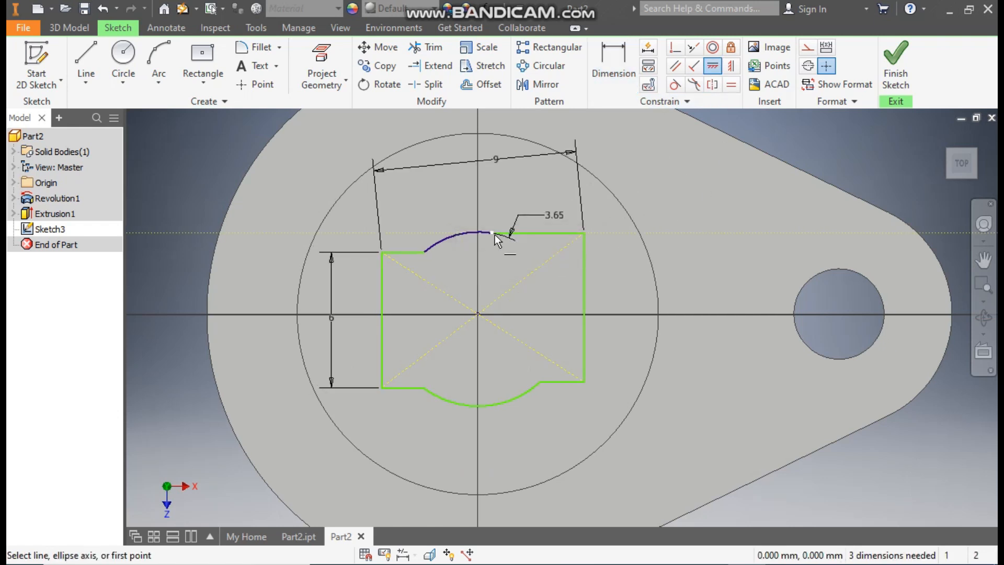
{"action": "left_click", "coordinate": [427, 253]}
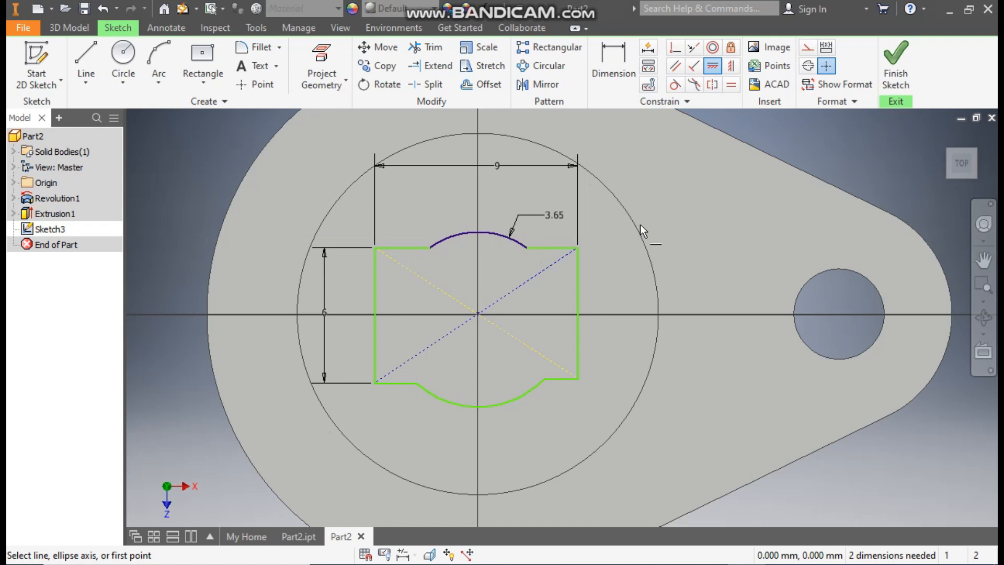
{"action": "left_click", "coordinate": [543, 383]}
{"action": "left_click", "coordinate": [420, 384]}
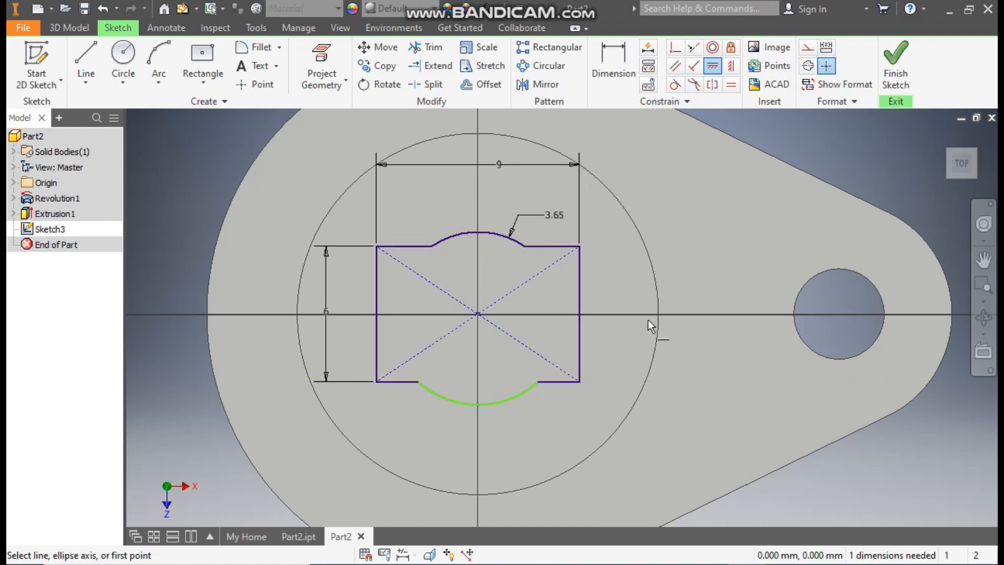
Dimension the lower arc's radius at 3.65 mm and finish the sketch
{"action": "left_click", "coordinate": [620, 53]}
{"action": "left_click", "coordinate": [507, 401]}
{"action": "left_click", "coordinate": [521, 426]}
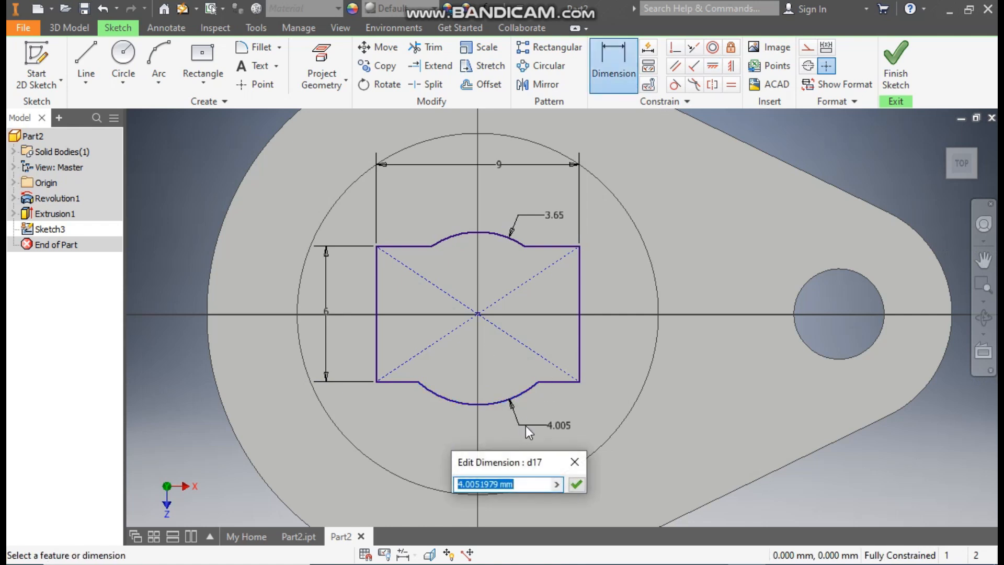
{"action": "type", "text": "3.65"}
{"action": "key", "text": "Return"}
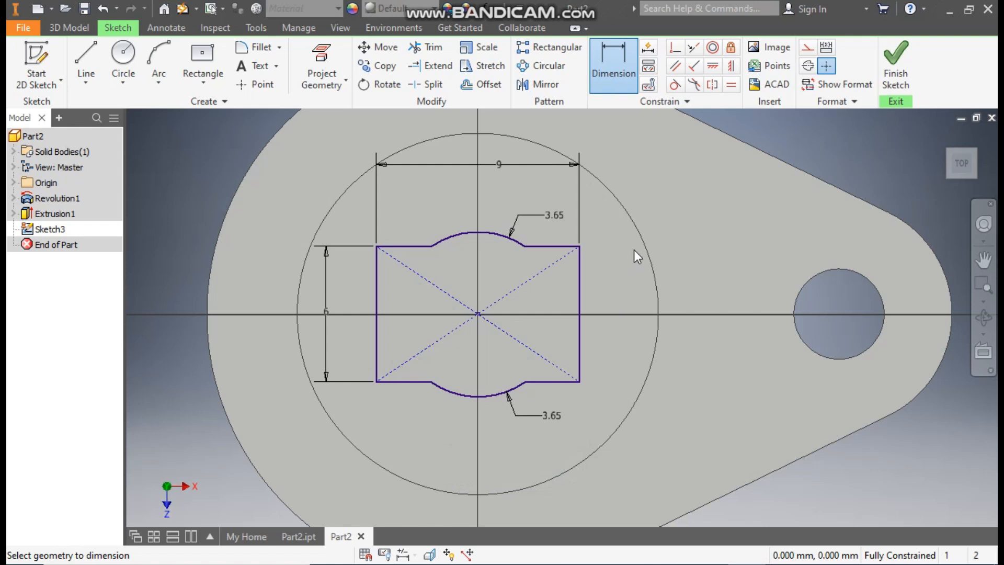
{"action": "left_click", "coordinate": [889, 75]}
Cut the bulged rectangular profile downward through the whole part with an Extrude cut set to All
{"action": "left_click", "coordinate": [86, 54]}
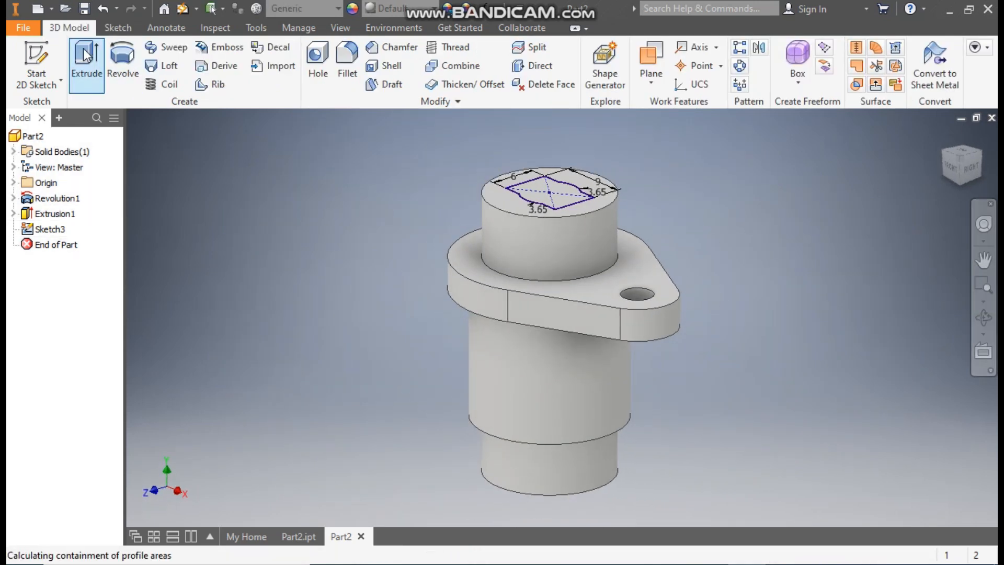
{"action": "left_click", "coordinate": [211, 193]}
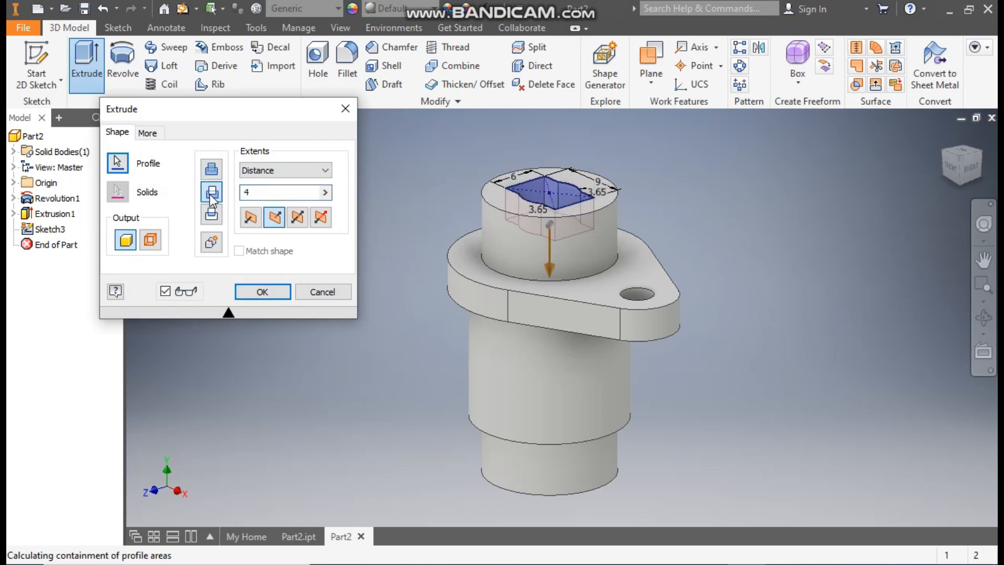
{"action": "left_click", "coordinate": [246, 172]}
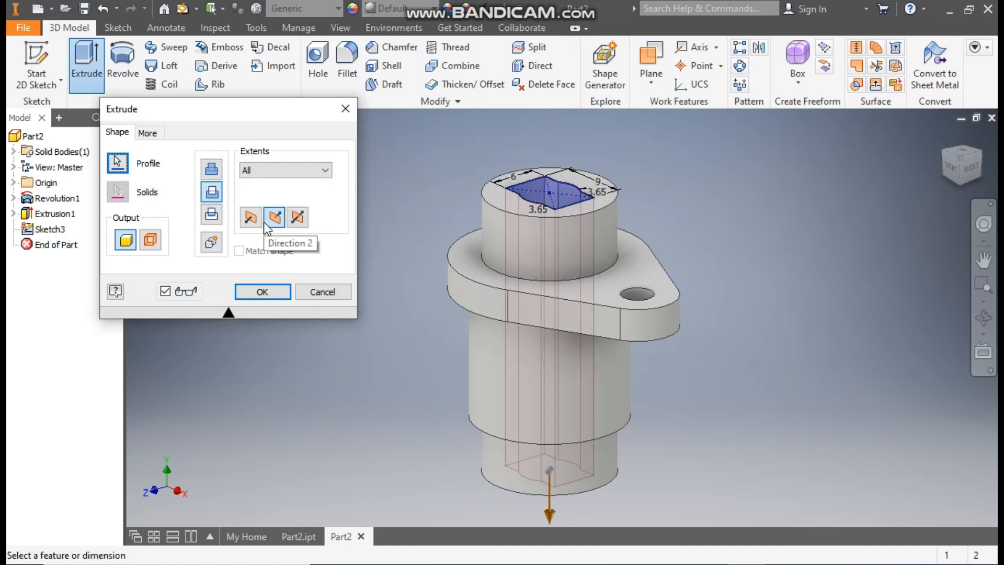
{"action": "left_click", "coordinate": [272, 291]}
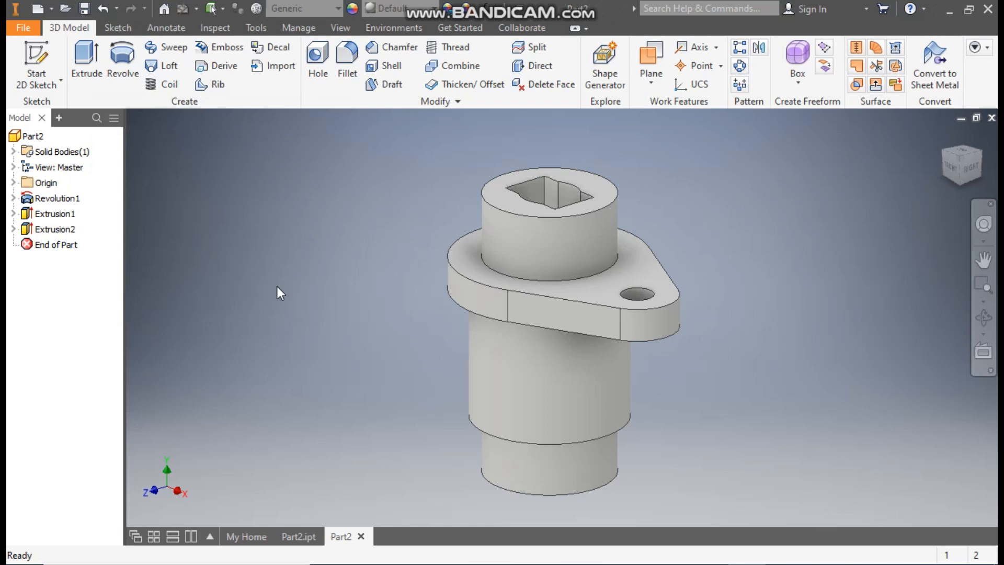
Chamfer the outer circular edge at the top of the upper cylinder with a distance of 1.5 mm
{"action": "left_click", "coordinate": [619, 192]}
{"action": "left_click", "coordinate": [661, 179]}
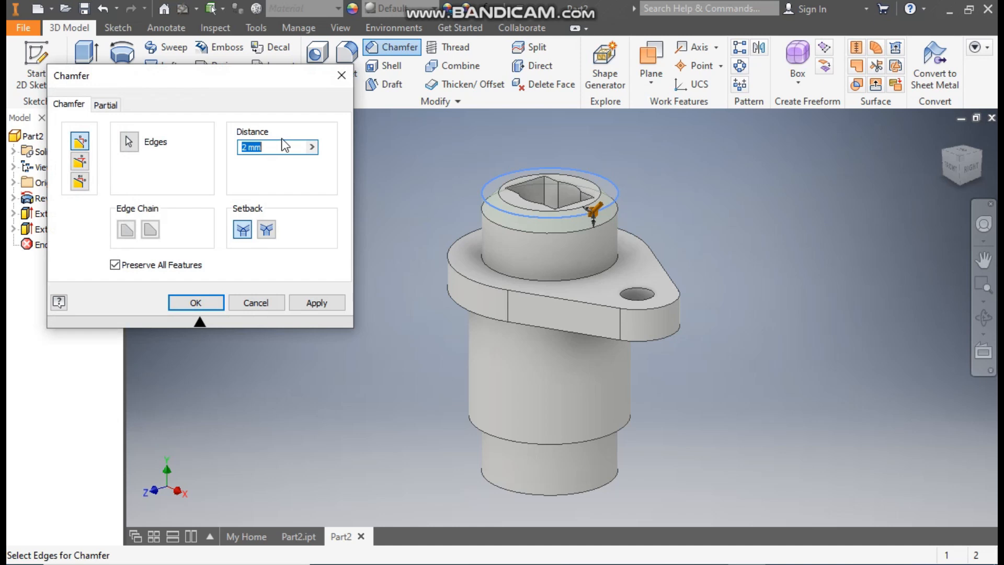
{"action": "type", "text": "1.5"}
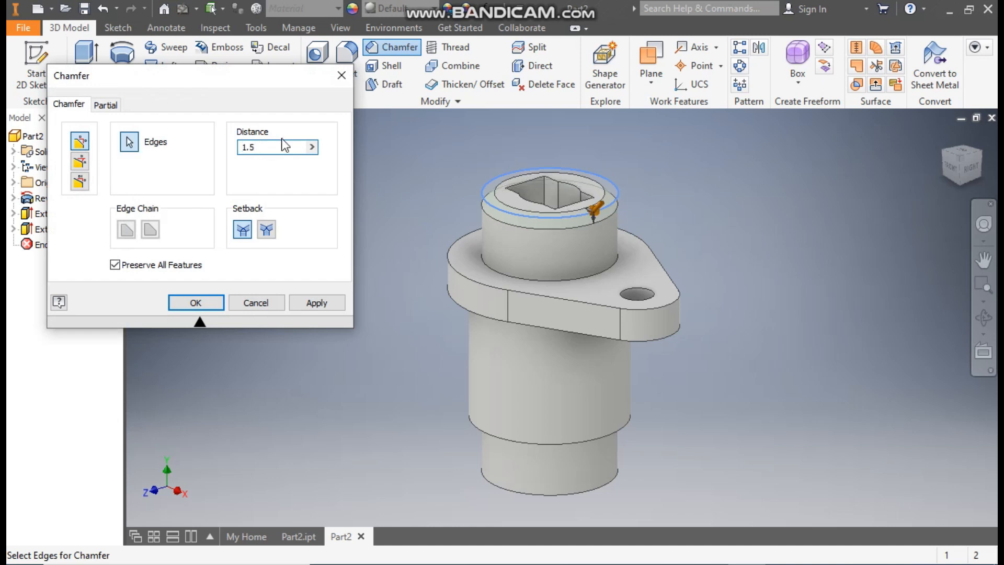
{"action": "left_click", "coordinate": [314, 302]}
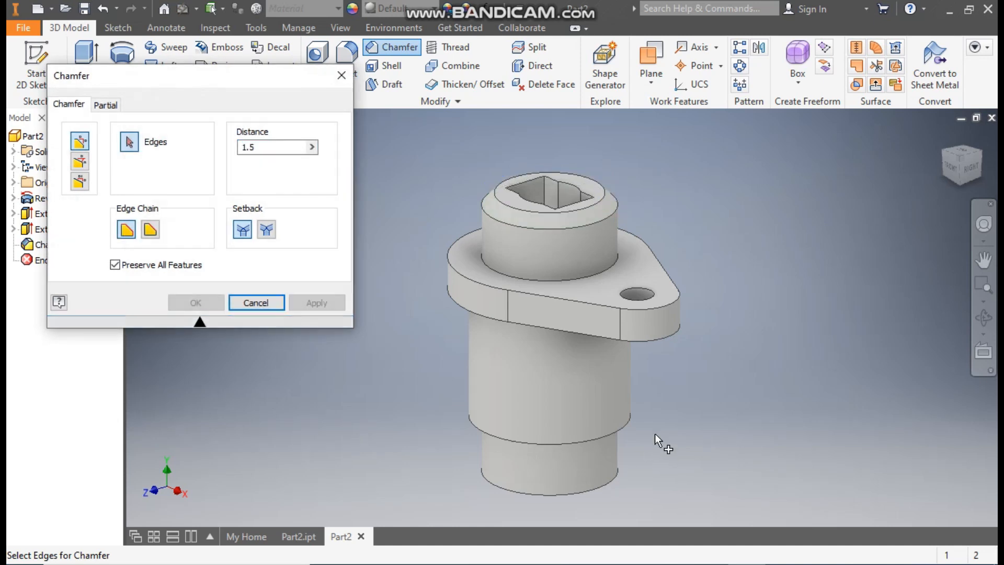
Chamfer the outer circular edge at the base of the lowest cylinder with a distance of 2 mm
{"action": "middle_click_drag", "start_coordinate": [655, 434], "coordinate": [668, 366]}
{"action": "left_click", "coordinate": [240, 148]}
{"action": "type", "text": "2"}
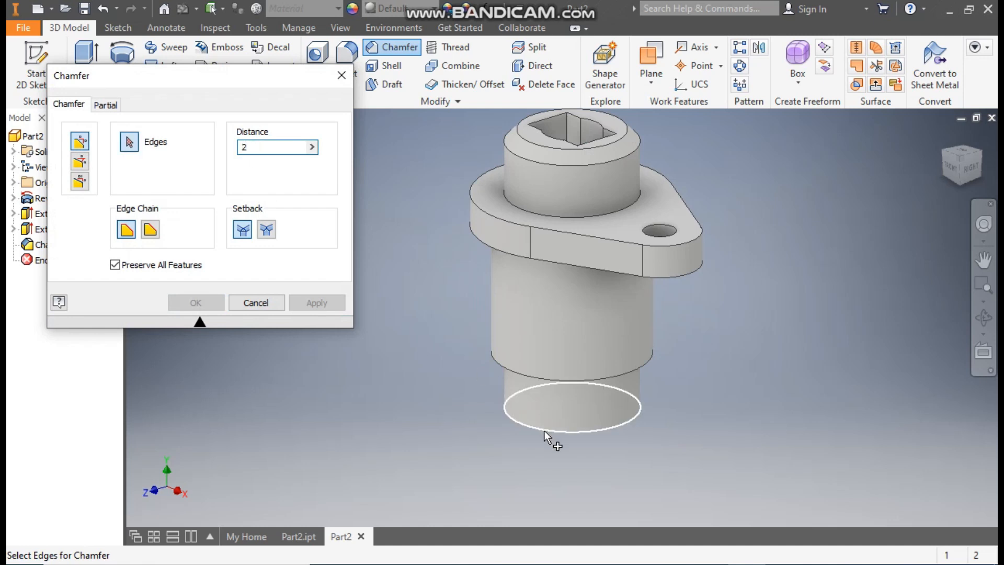
{"action": "left_click", "coordinate": [544, 431]}
{"action": "left_click", "coordinate": [202, 303]}
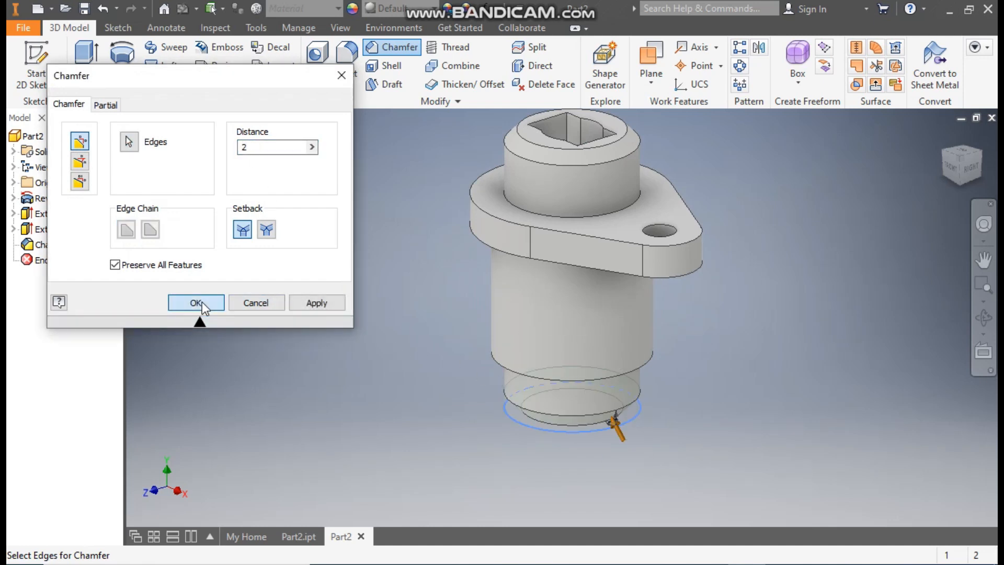
Fillet the edge where the upper cylinder meets the lug's top face with a 0.5 mm radius
{"action": "left_click", "coordinate": [947, 137]}
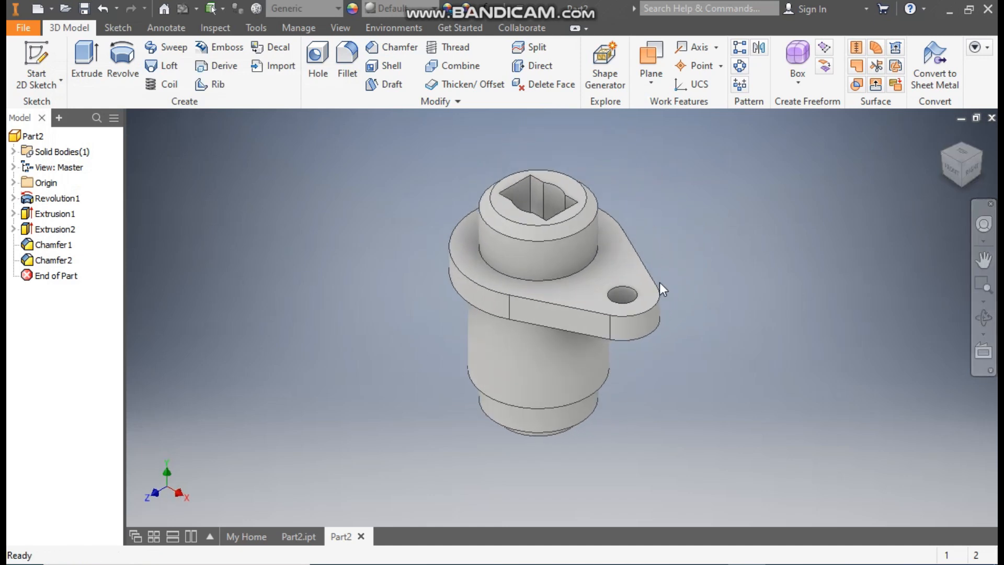
{"action": "left_click", "coordinate": [586, 270]}
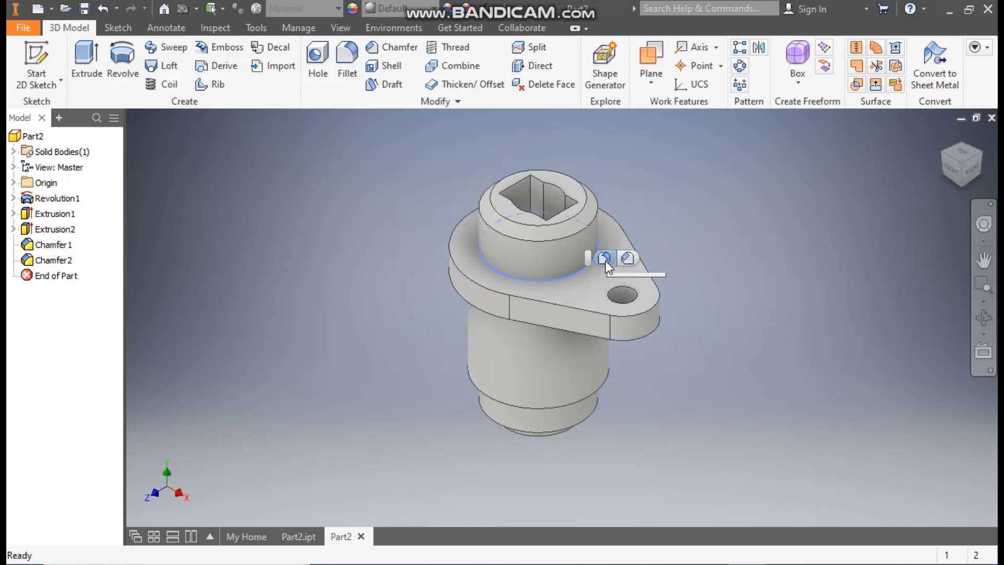
{"action": "left_click", "coordinate": [605, 259]}
{"action": "left_click", "coordinate": [167, 208]}
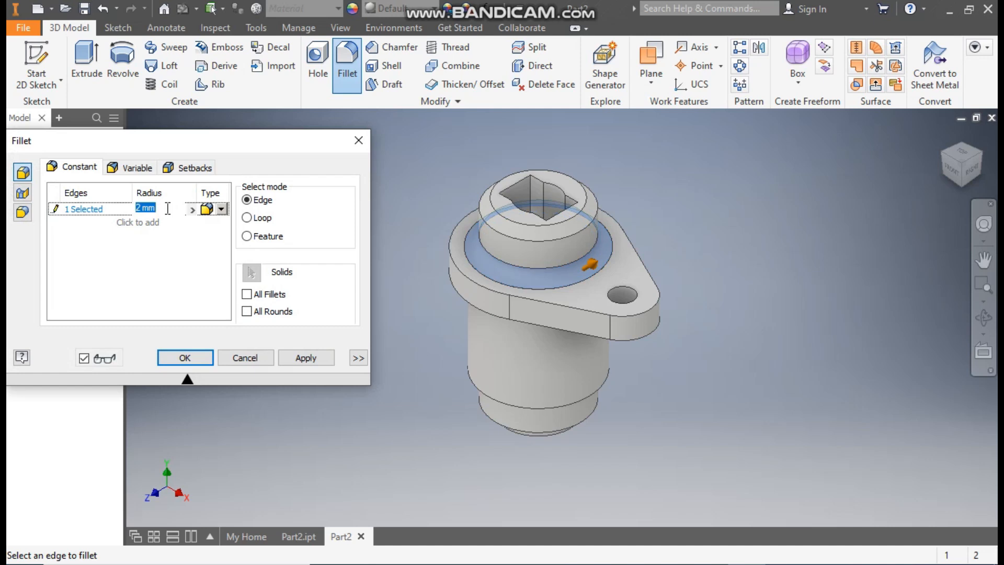
{"action": "type", "text": "0.5"}
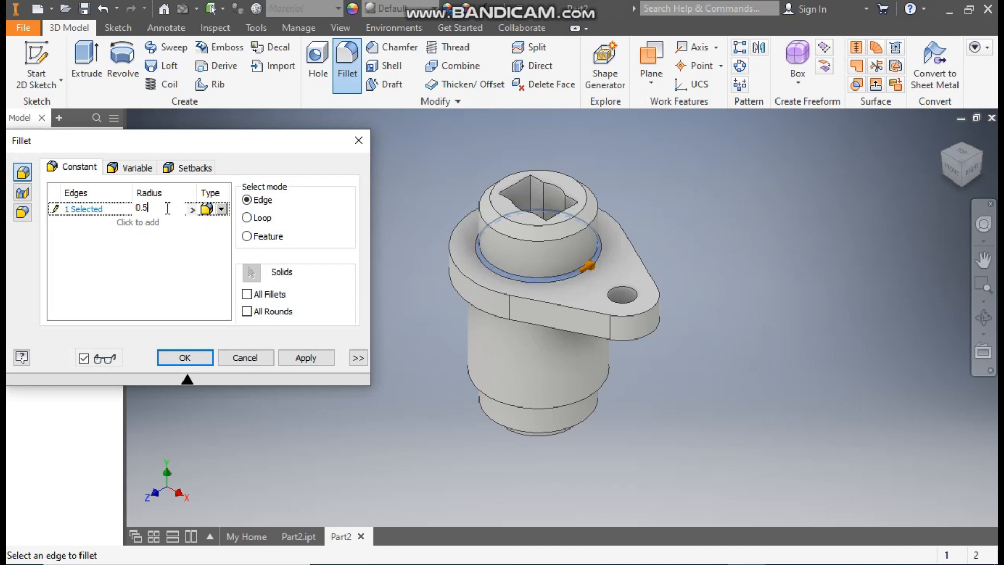
{"action": "left_click", "coordinate": [180, 357]}
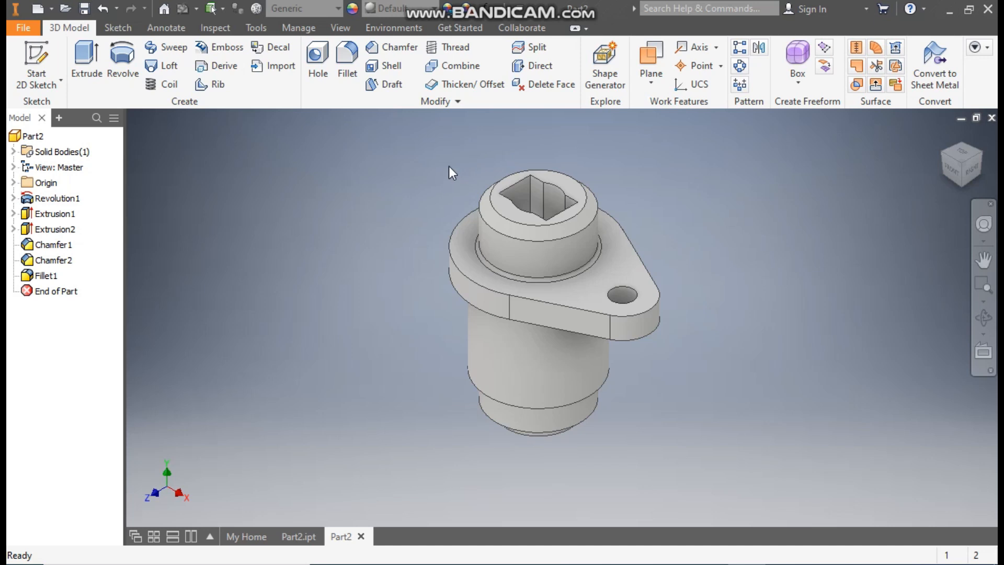
Change the appearance of the whole part to Cadet Blue from the Inventor Material Library
{"action": "left_click", "coordinate": [405, 9]}
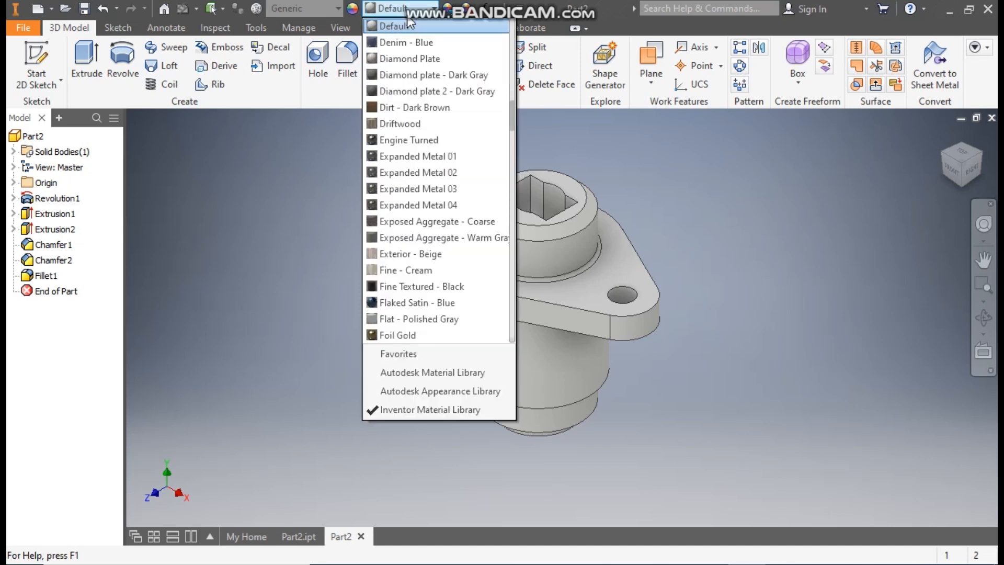
{"action": "scroll", "coordinate": [409, 22], "scroll_direction": "up", "scroll_amount": 7}
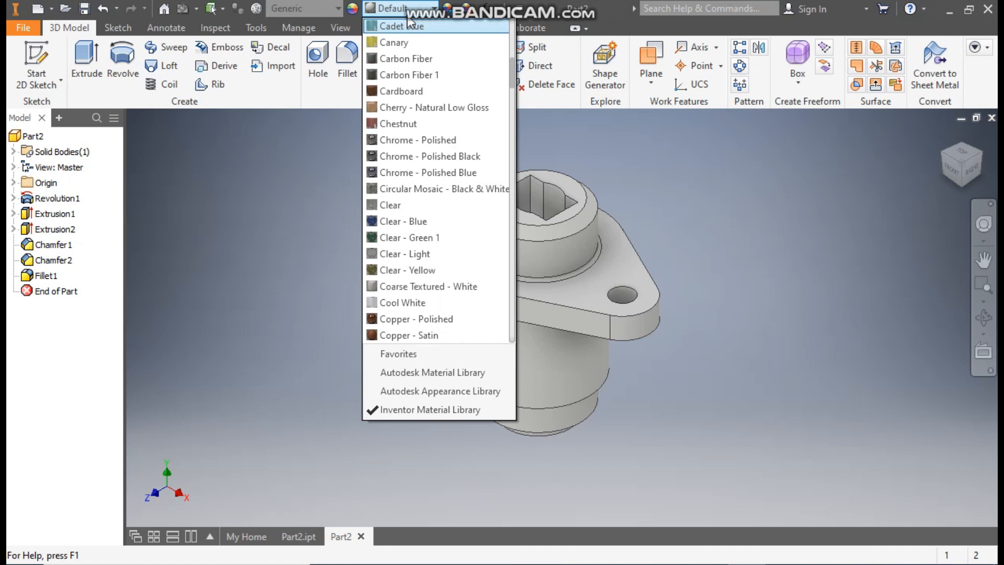
{"action": "left_click", "coordinate": [403, 26]}
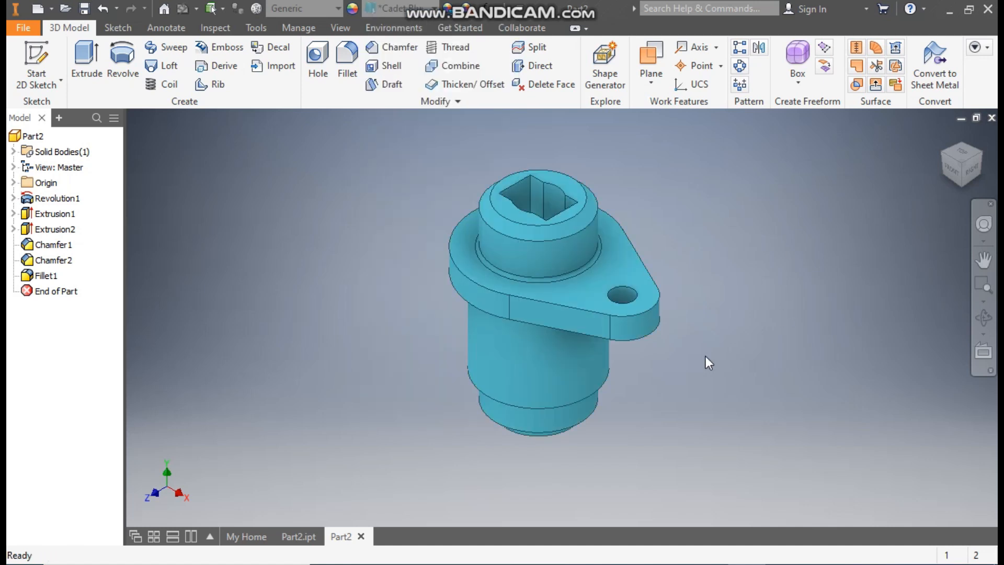
{"action": "scroll", "coordinate": [706, 359], "scroll_direction": "down", "scroll_amount": 3}
{"action": "middle_click_drag", "start_coordinate": [722, 385], "coordinate": [716, 399]}
{"action": "scroll", "coordinate": [716, 399], "scroll_direction": "up", "scroll_amount": 3}
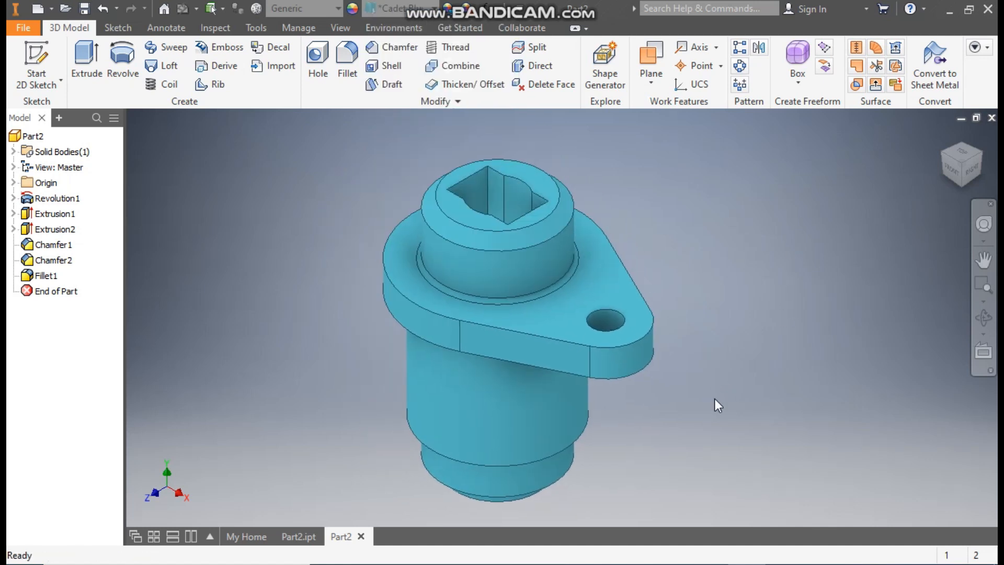